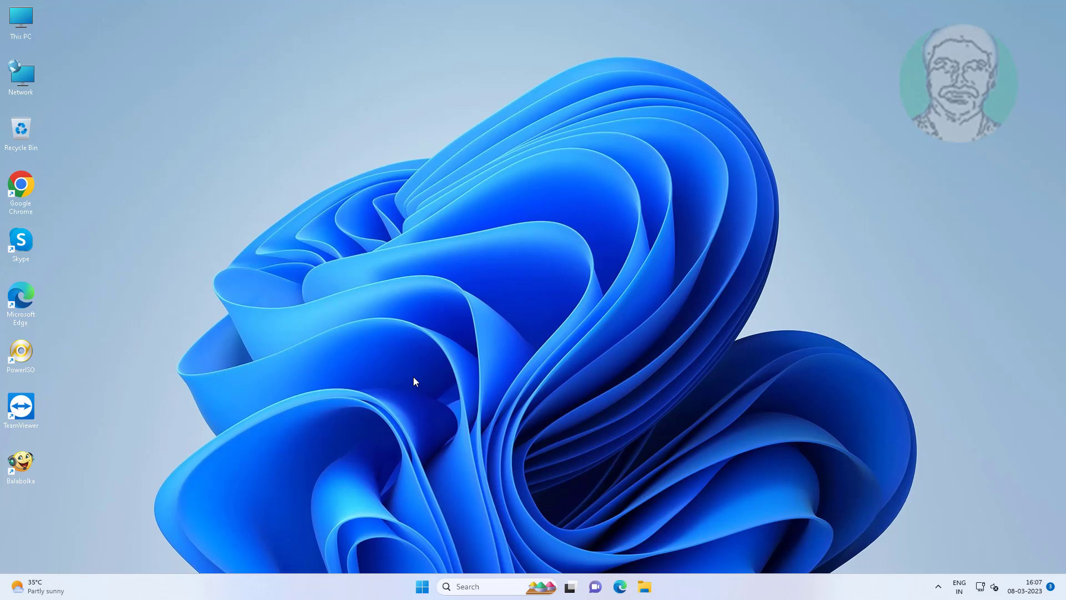
Step: Launch the Settings app from the Start menu
left_click(422, 586)
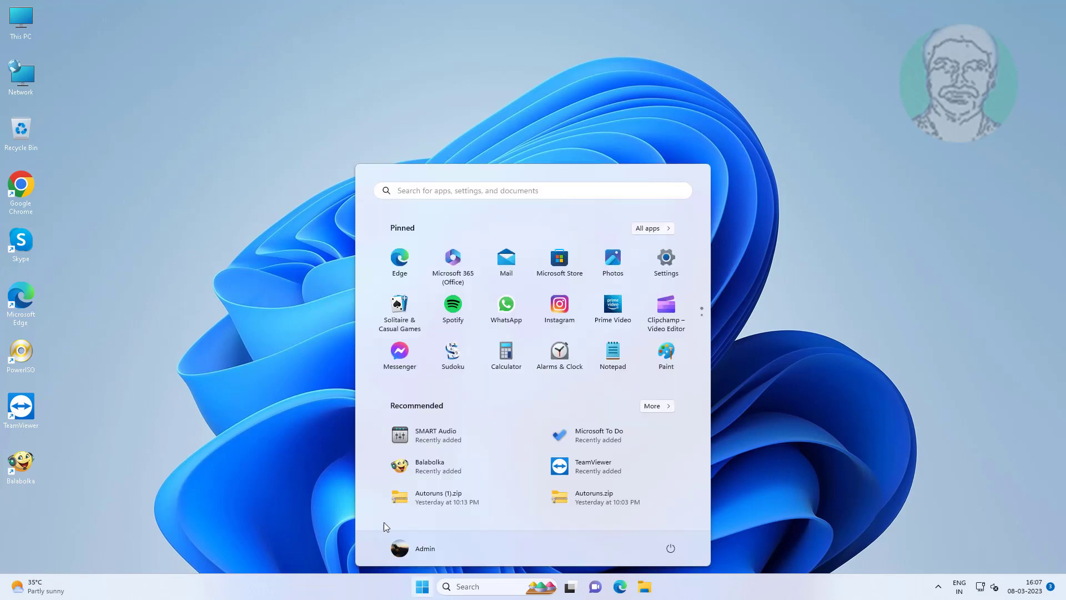
left_click(666, 264)
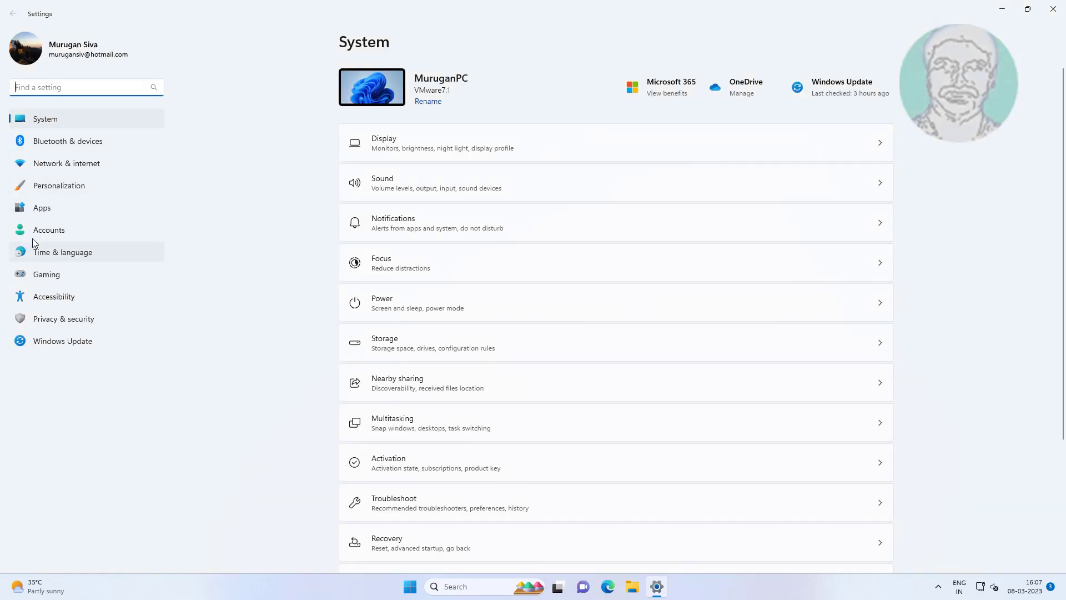
Step: Check Facial recognition (Windows Hello) under Accounts > Sign-in options, then close Settings
left_click(48, 233)
left_click(435, 397)
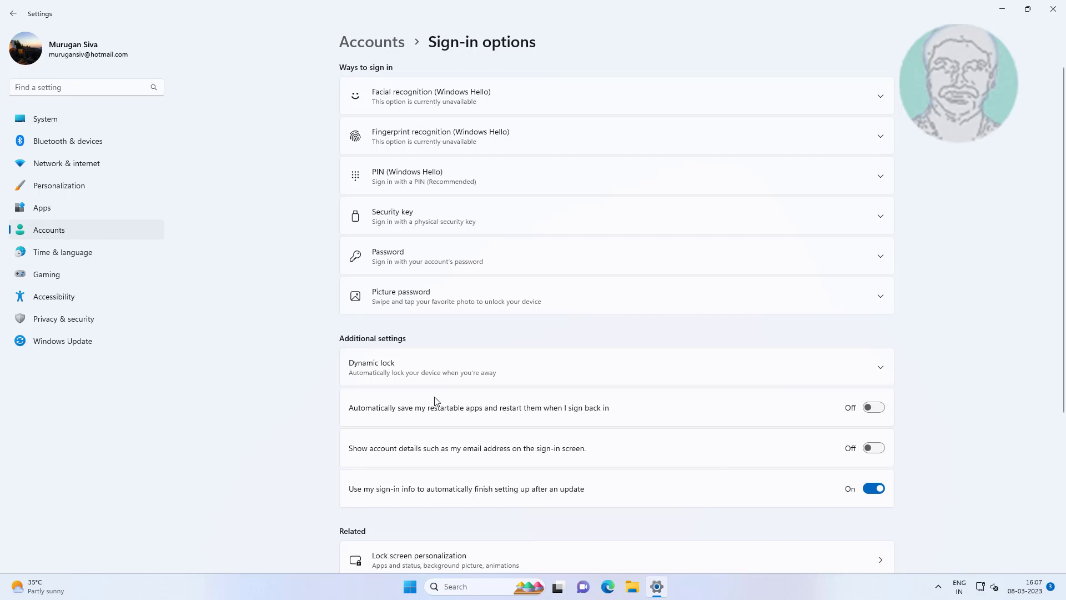
left_click(380, 100)
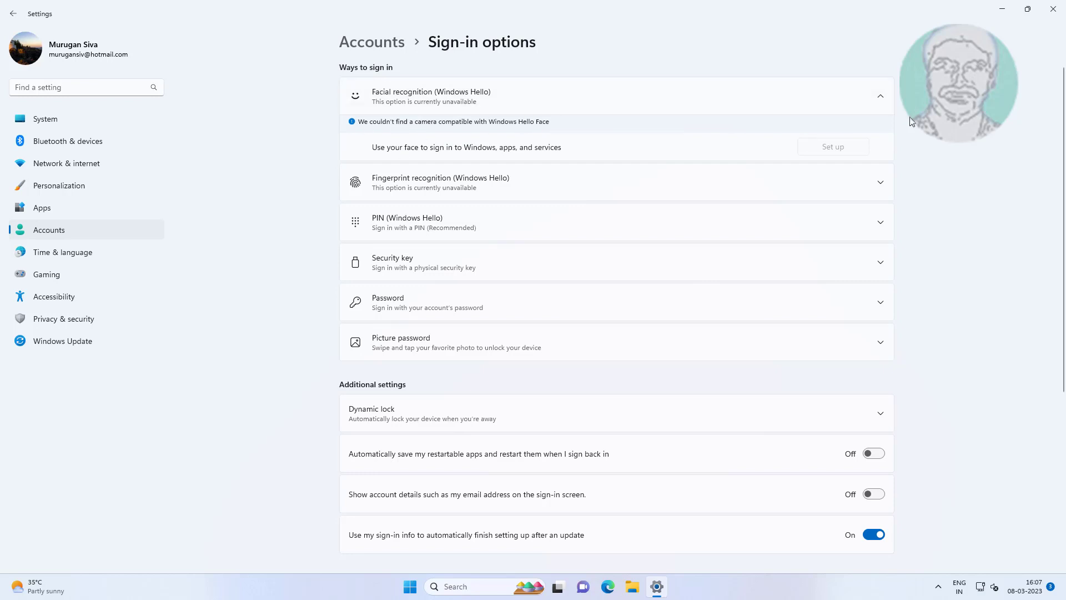
left_click(1055, 13)
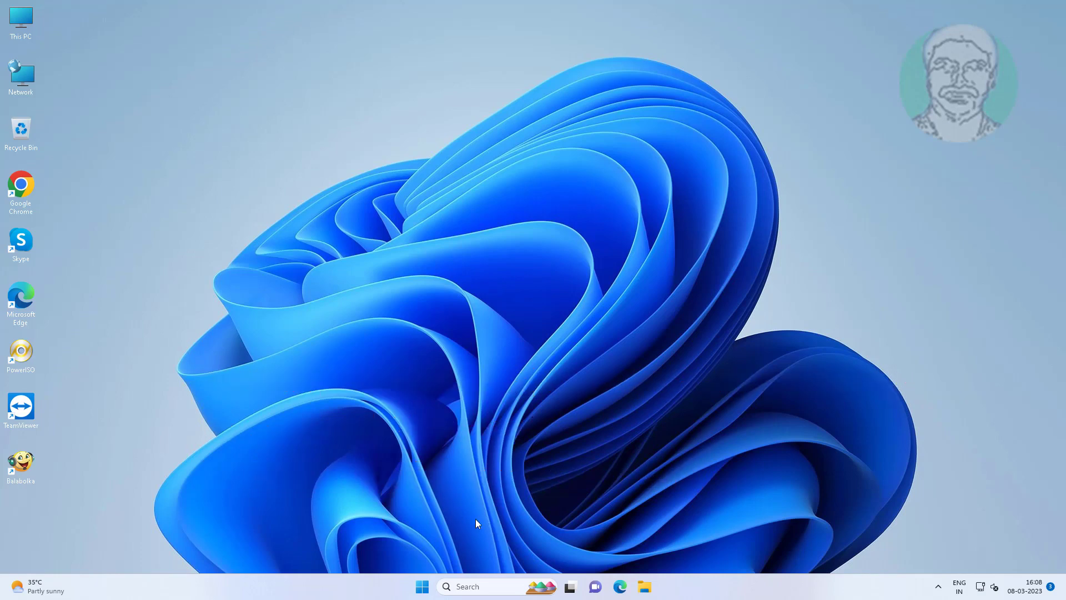
left_click(422, 586)
left_click(664, 282)
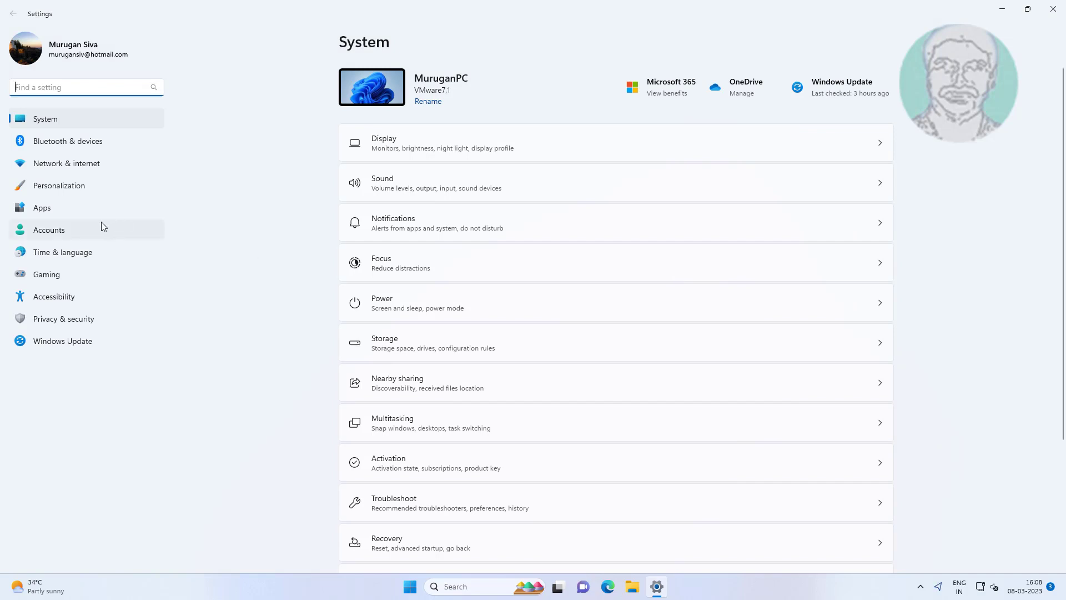
left_click(53, 209)
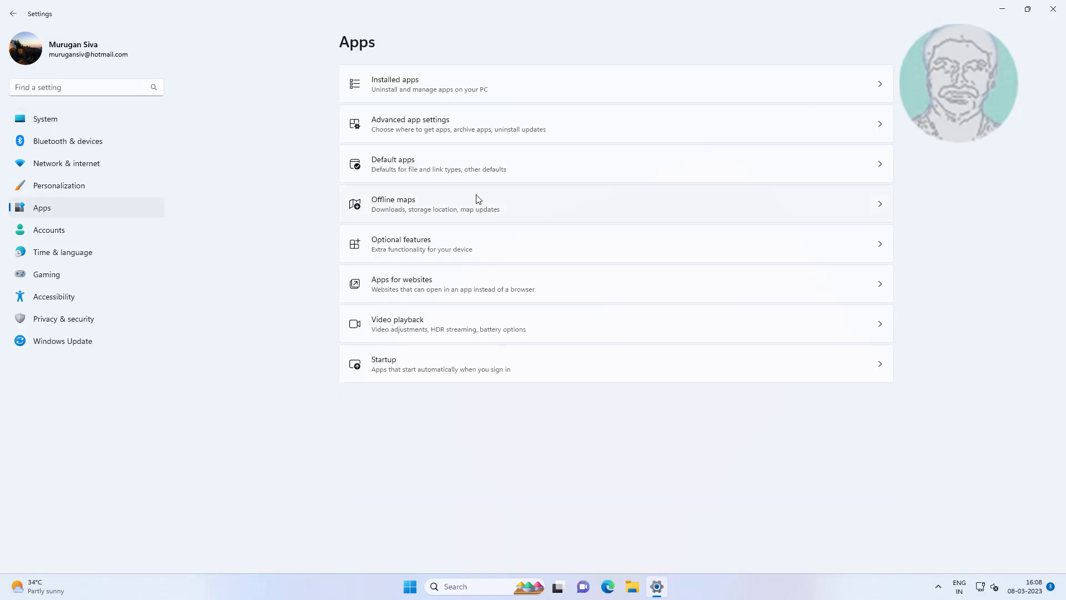
left_click(427, 250)
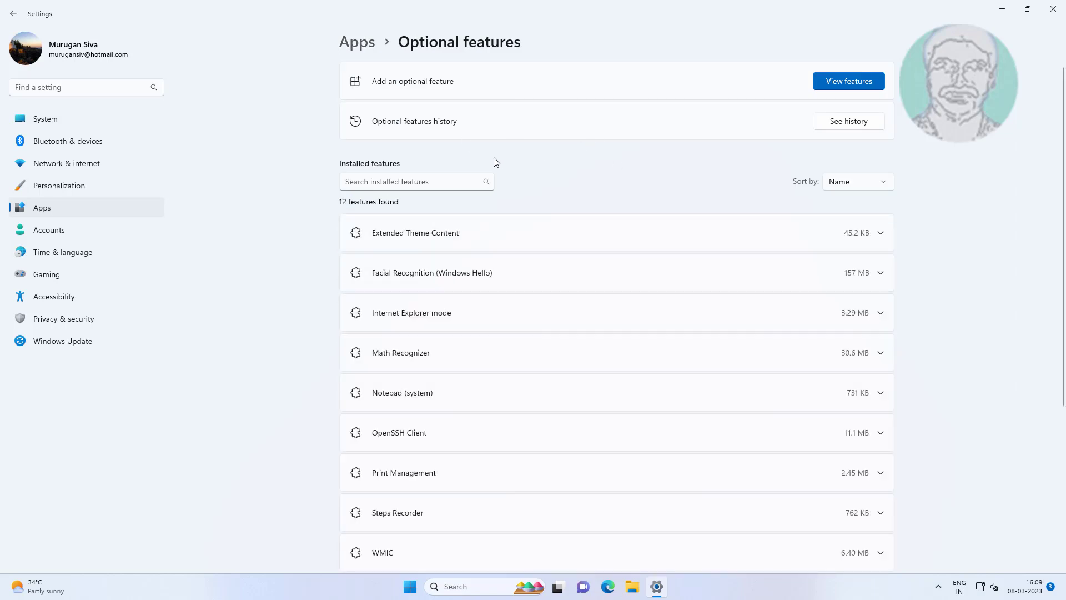
left_click(397, 180)
type("window")
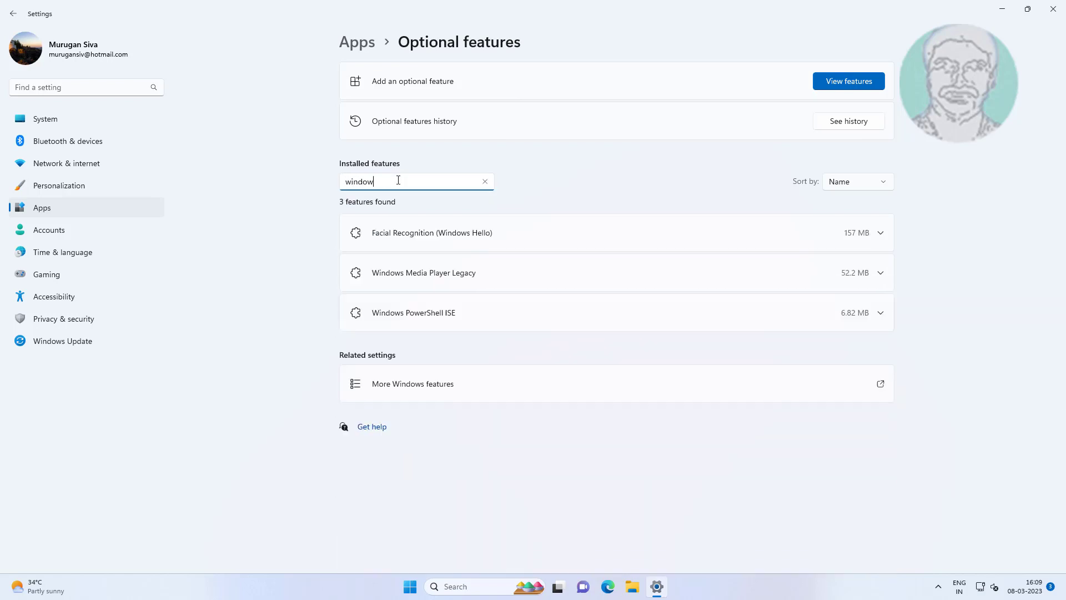
type("s hellow")
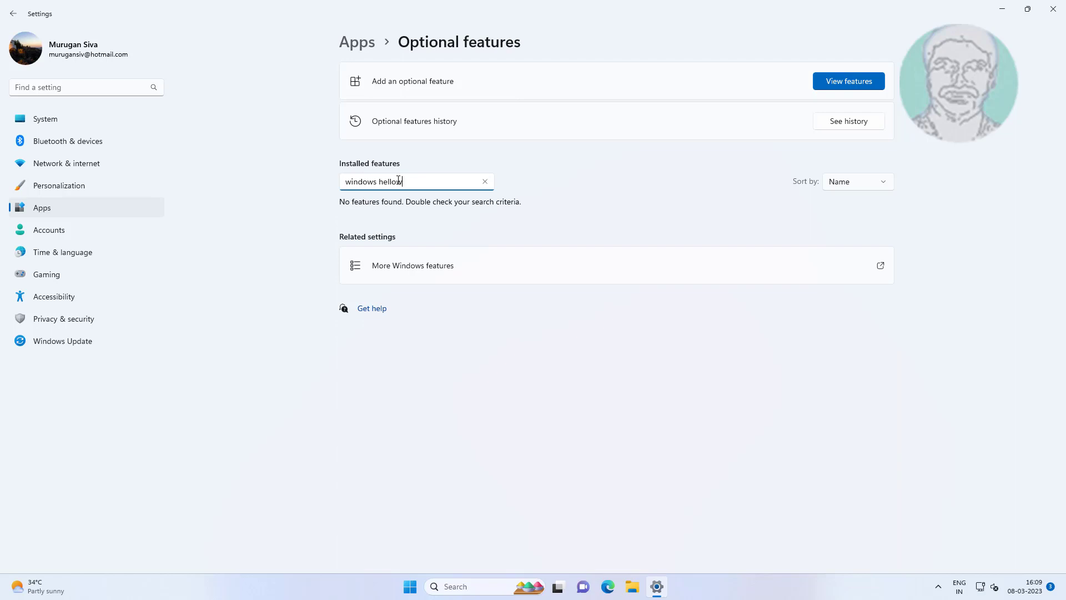
key("BackSpace")
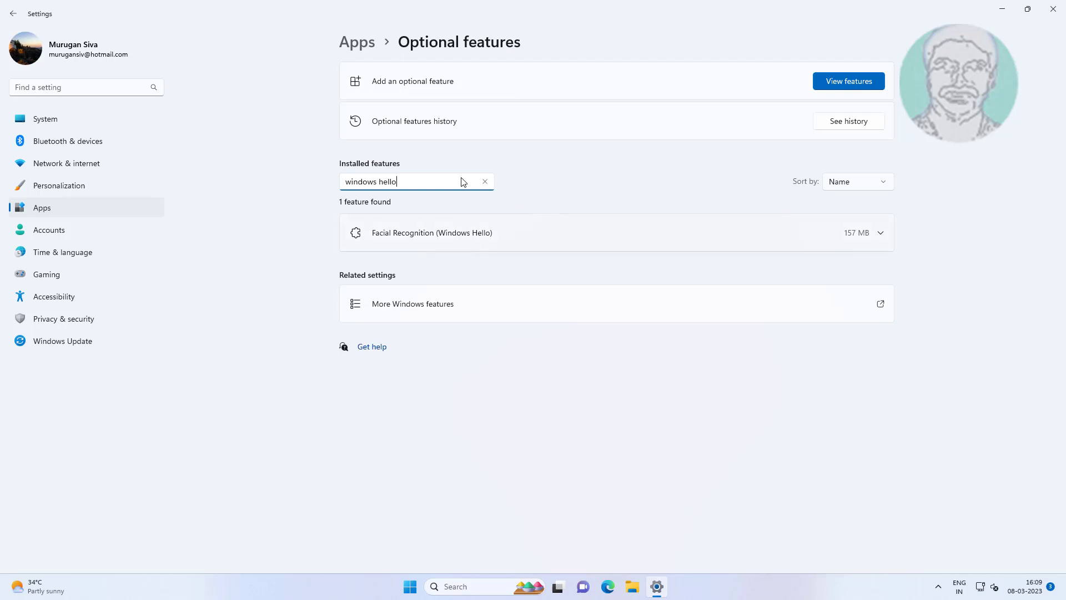
left_click(515, 78)
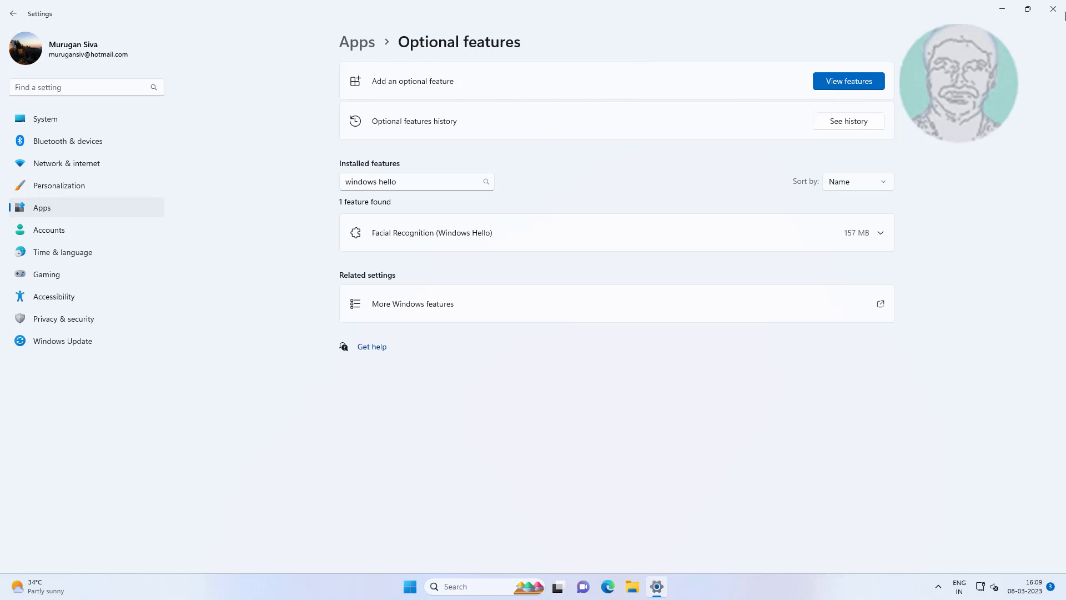
left_click(1065, 16)
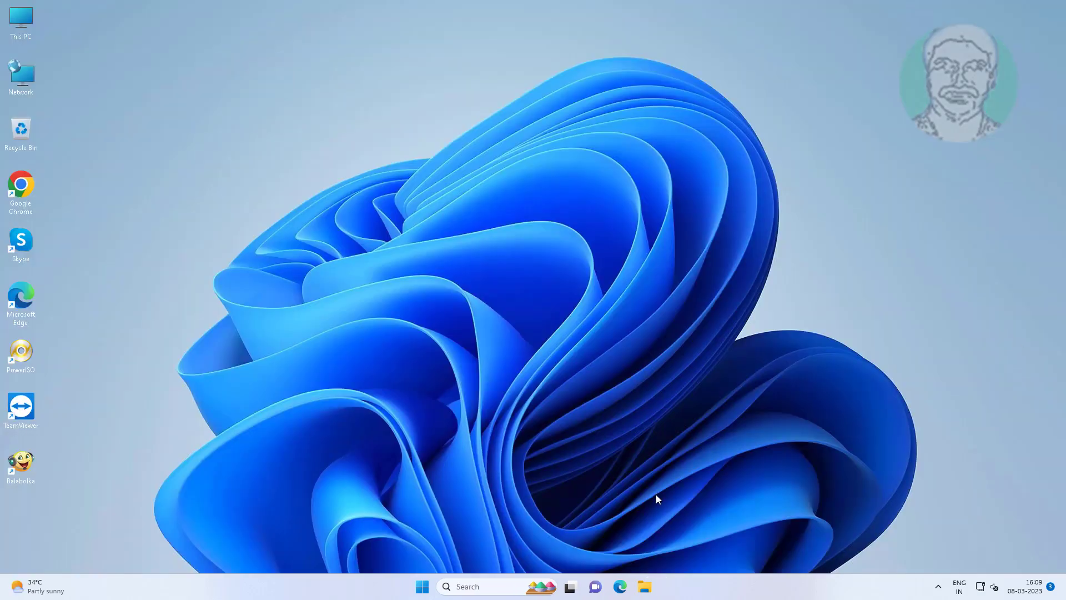
Step: Search for 'services' and open the Services console
left_click(473, 590)
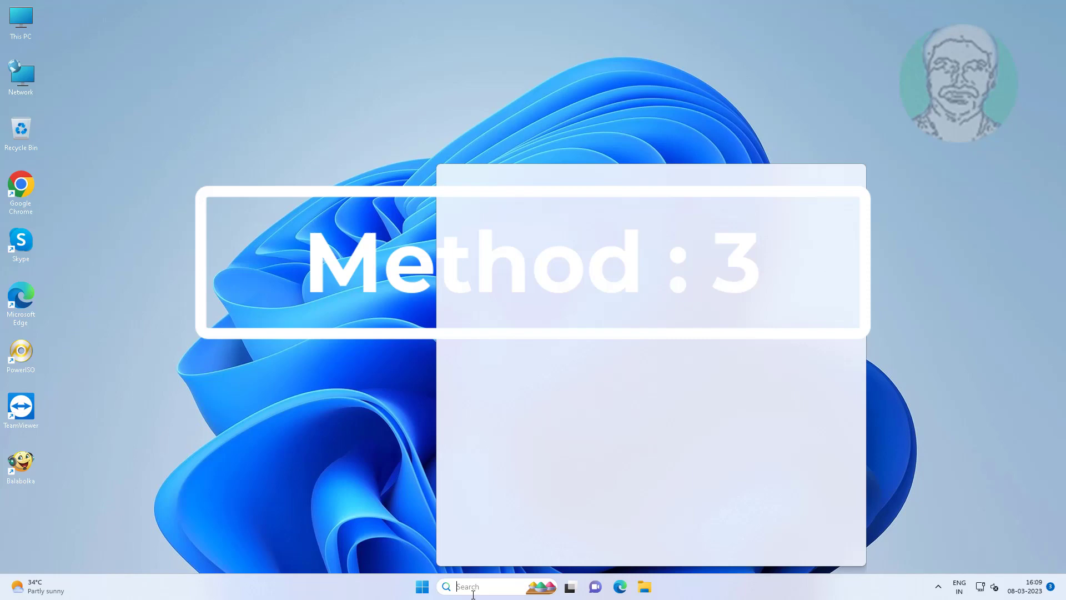
type("s")
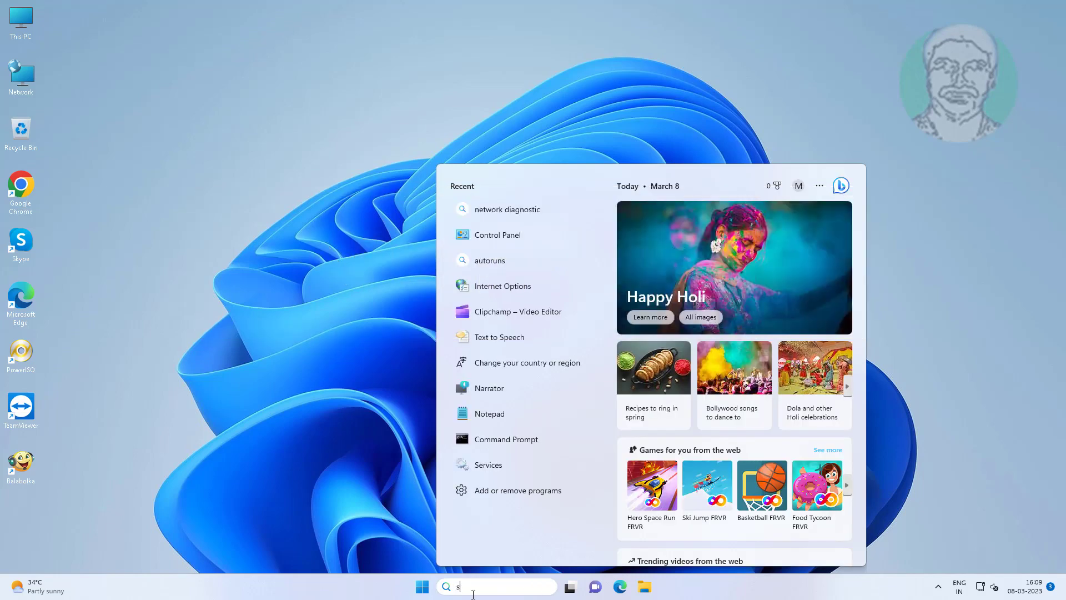
type("ervices")
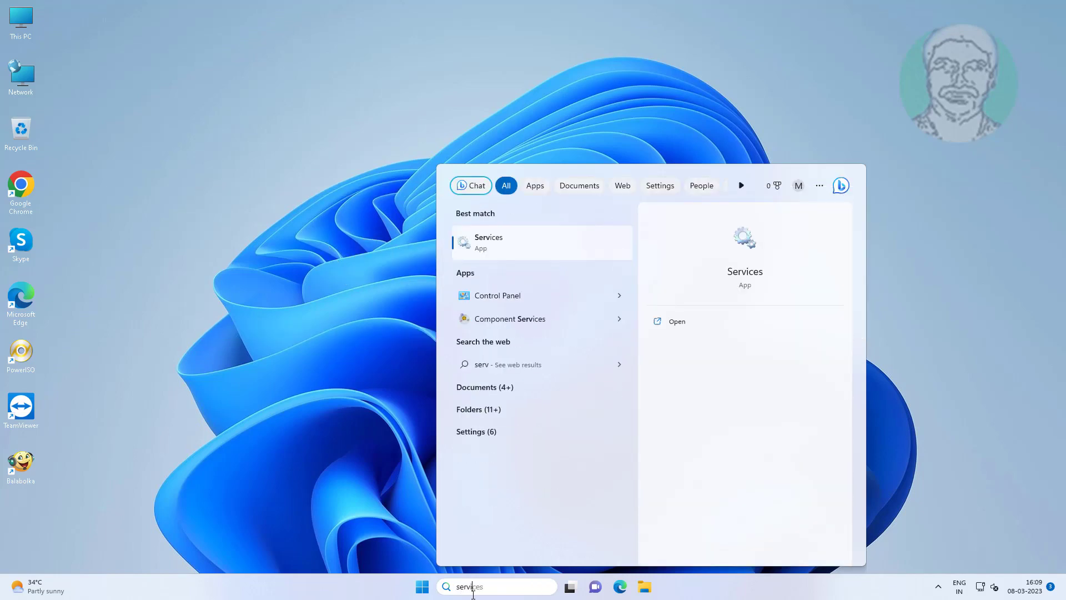
left_click(504, 240)
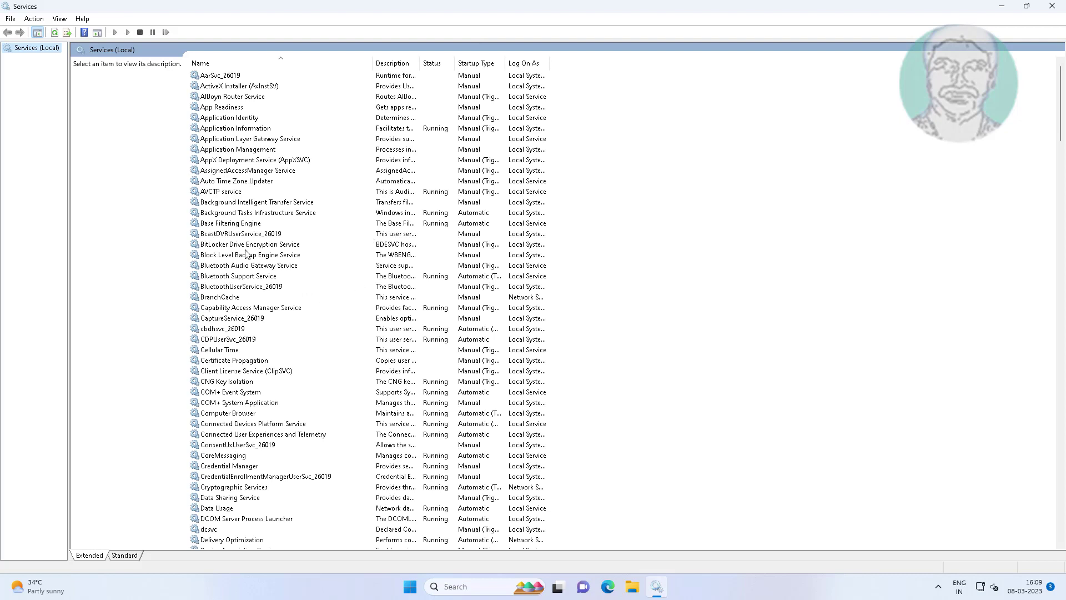
Step: Stop the Windows Biometric Service from its properties, then minimize Services
left_click(247, 254)
key("Down")
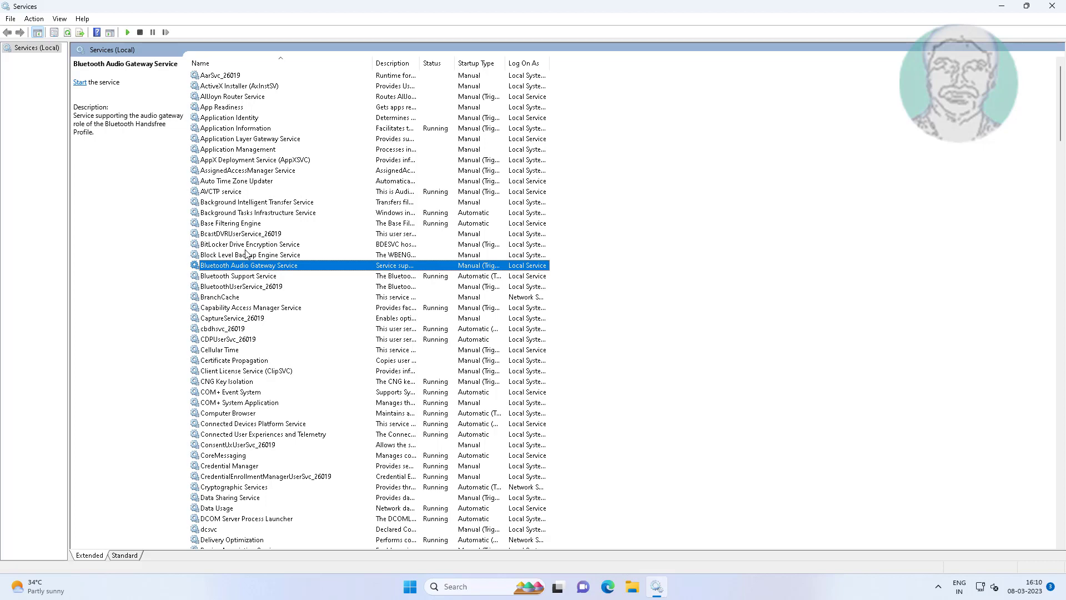
key("w")
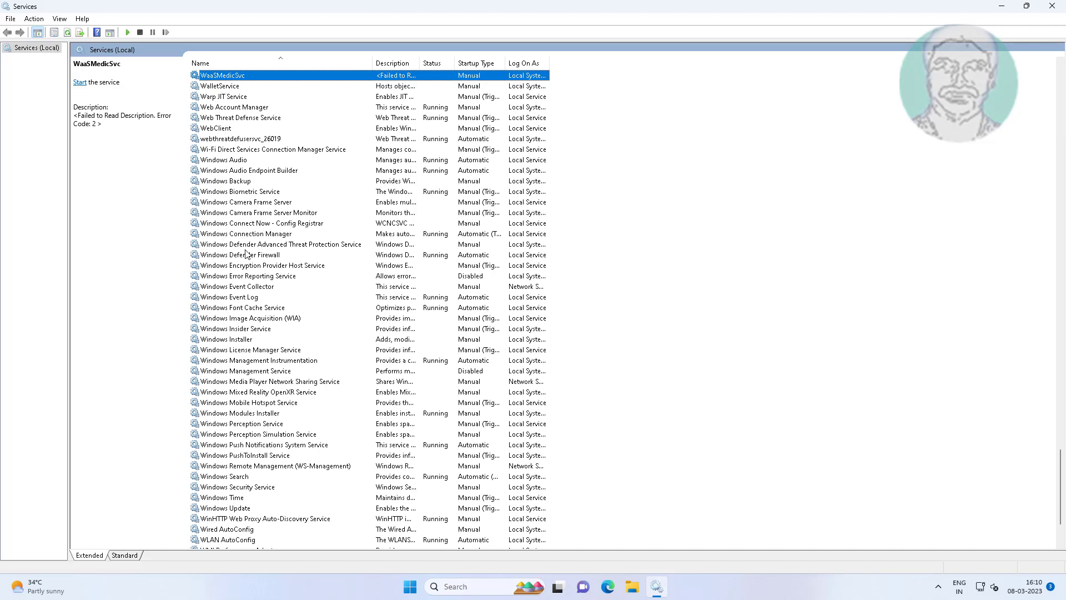
left_click(250, 192)
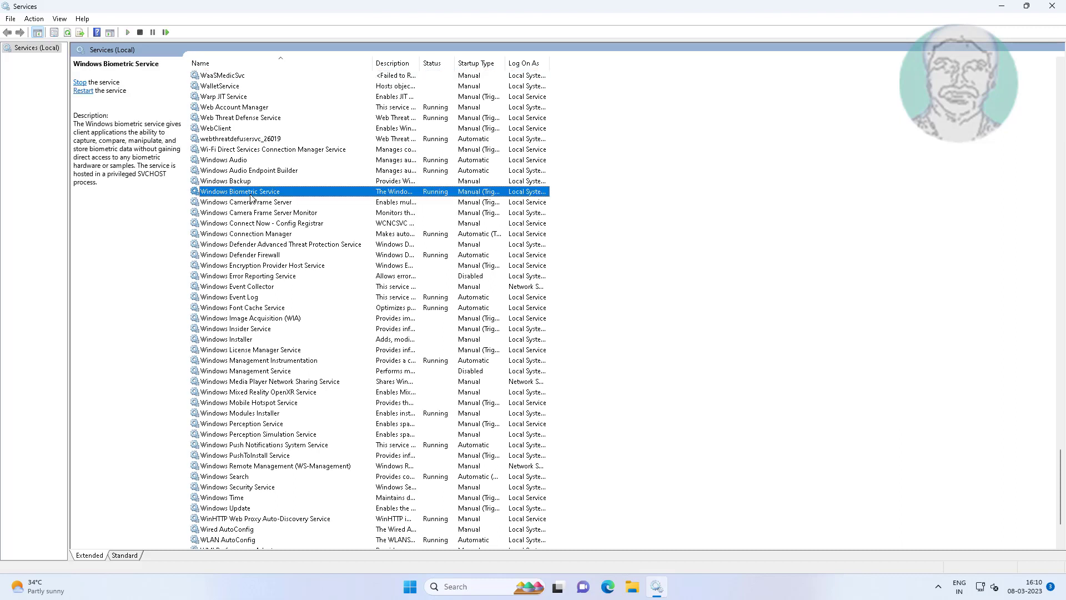
double_click(269, 192)
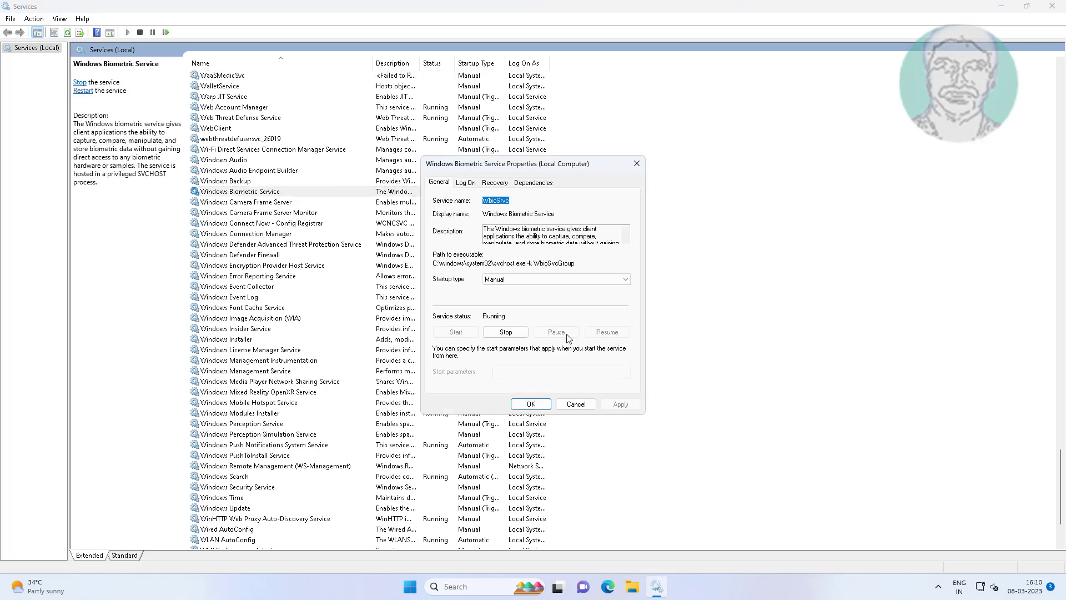
left_click(576, 403)
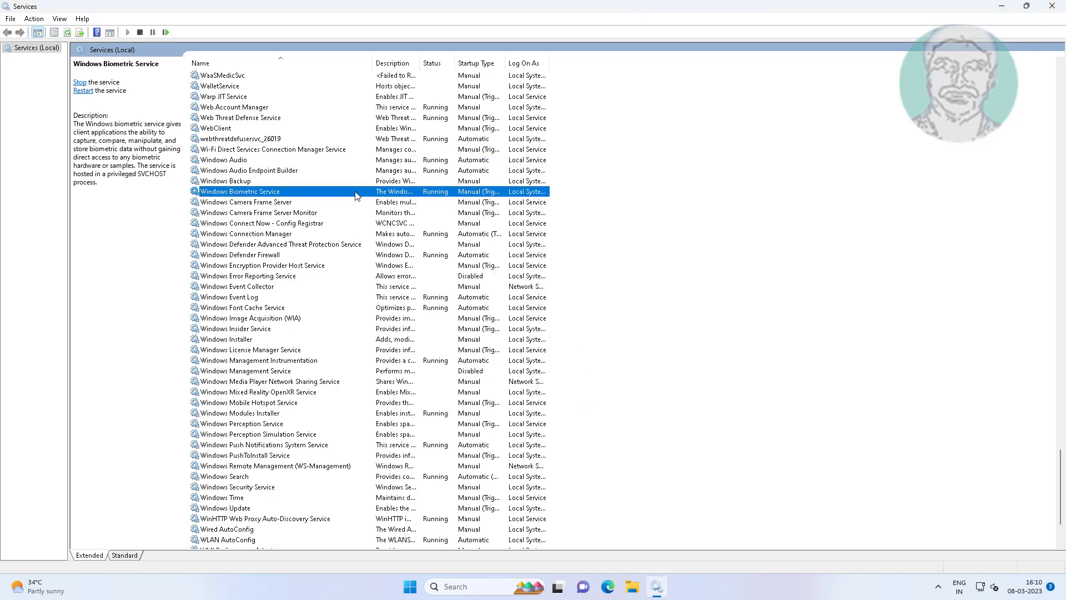
double_click(335, 193)
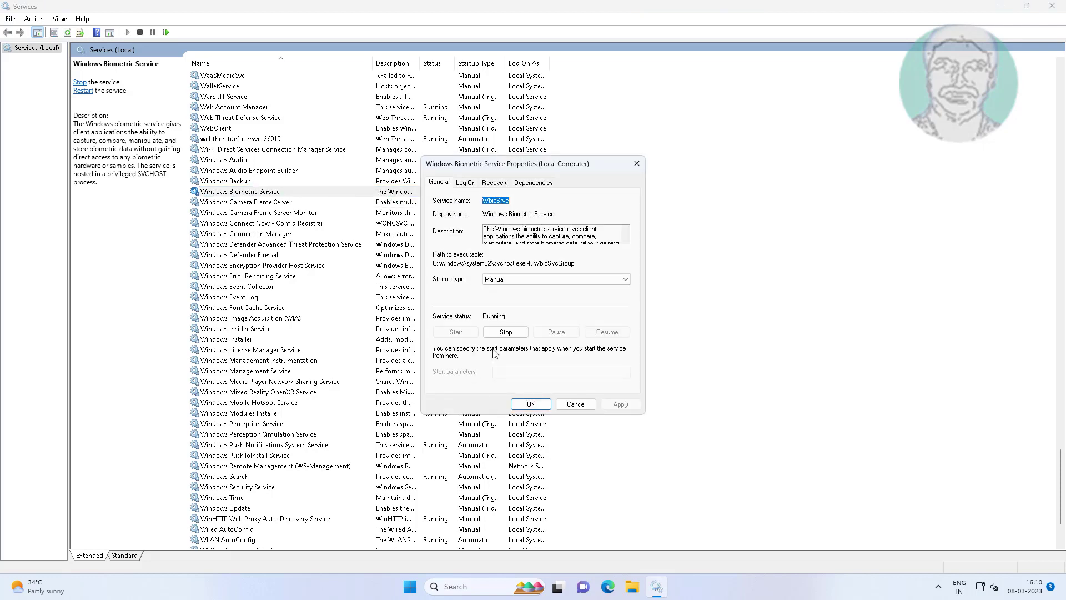
left_click(506, 336)
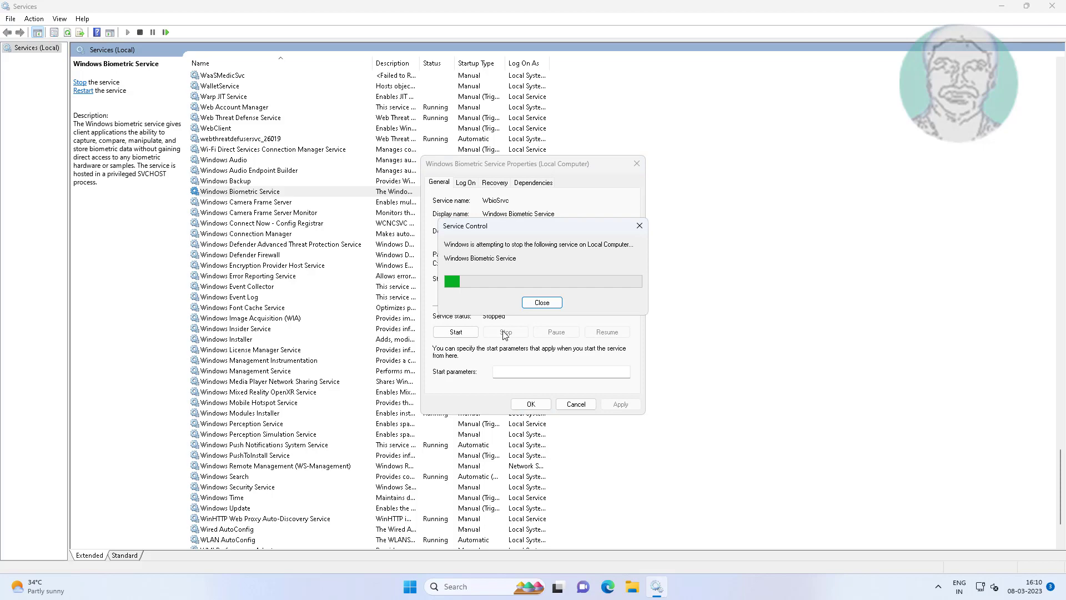
left_click(531, 403)
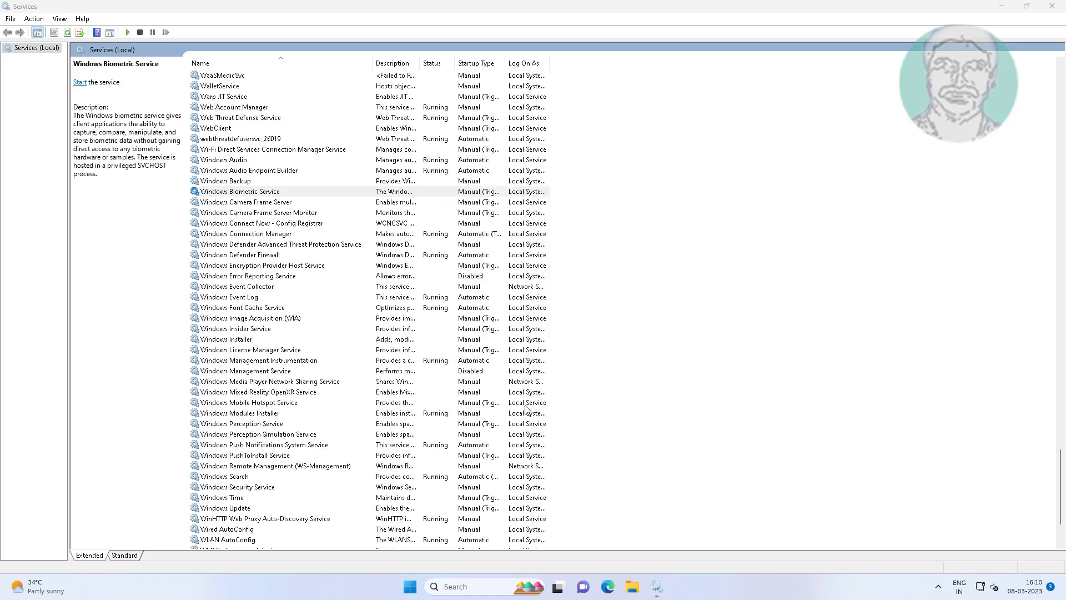
left_click(1002, 6)
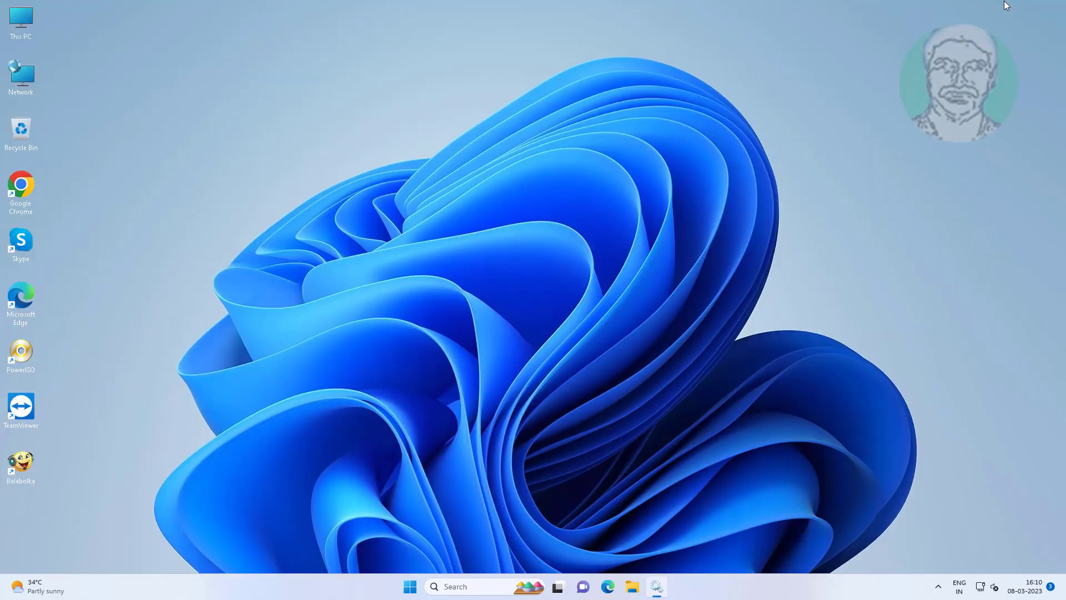
Step: Browse in File Explorer to C:\Windows\System32\WinBioDatabase
left_click(633, 587)
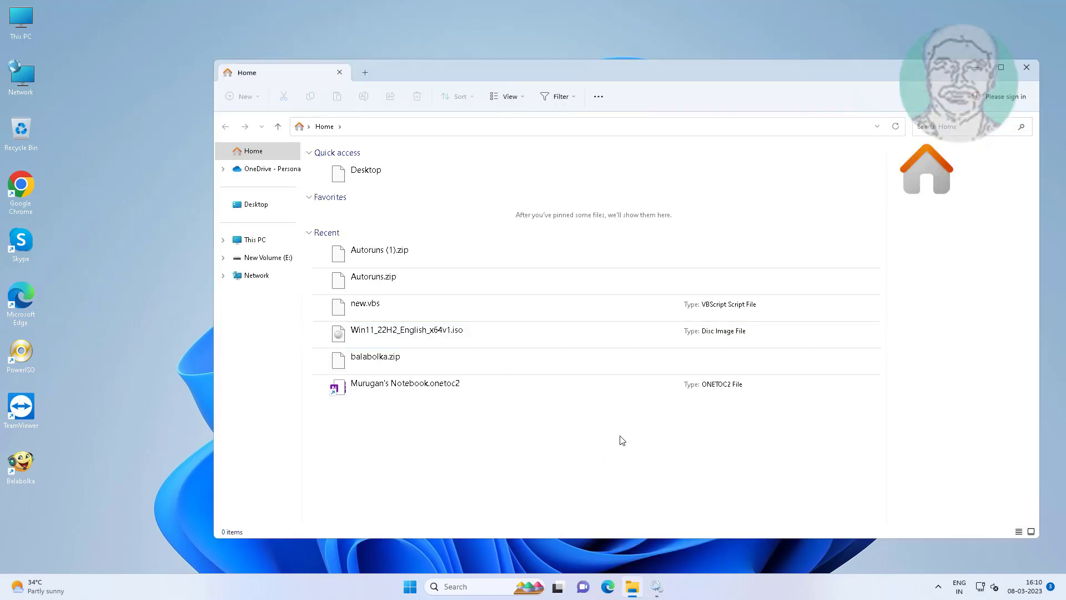
left_click(256, 240)
double_click(351, 183)
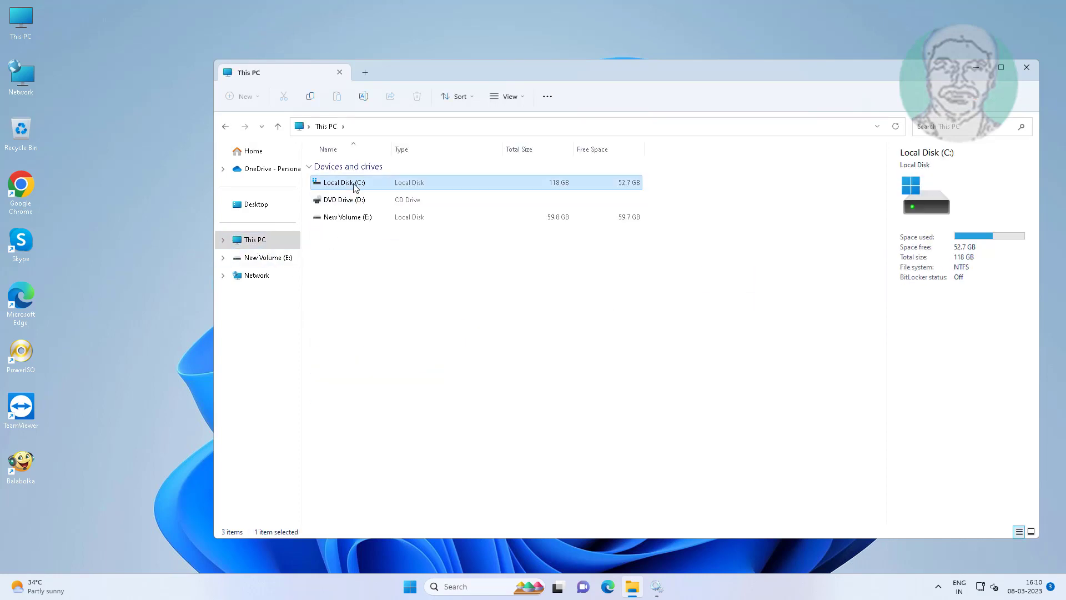
left_click(332, 322)
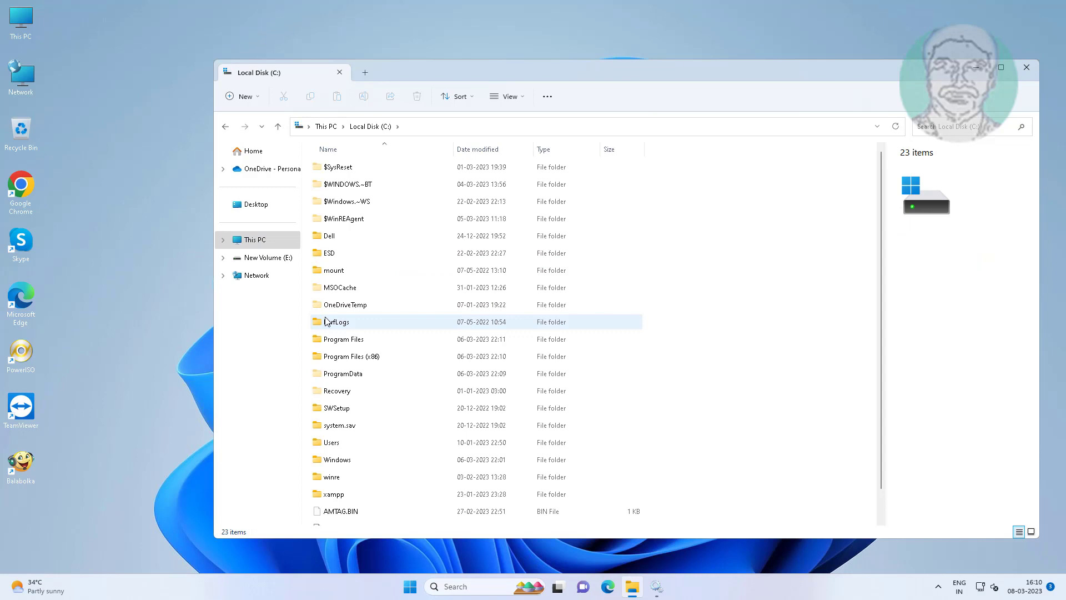
key("w")
double_click(364, 461)
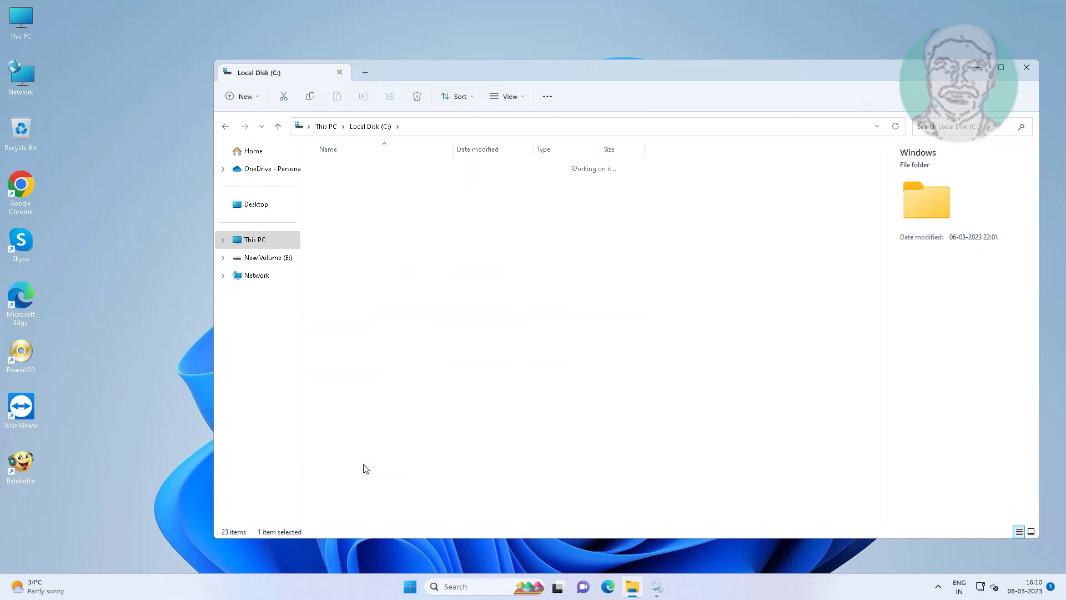
key("s")
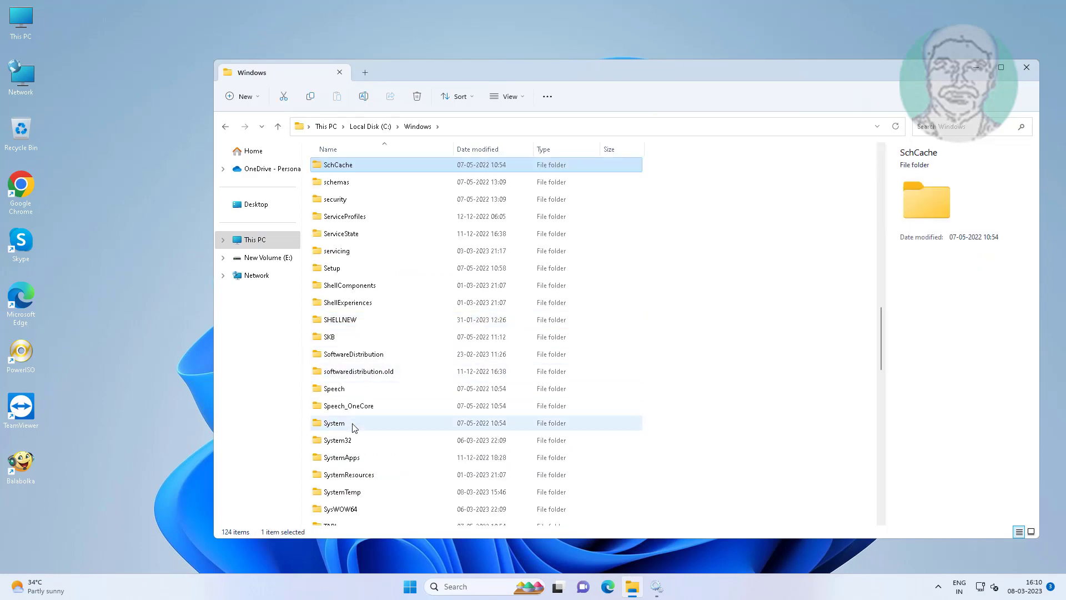
double_click(345, 441)
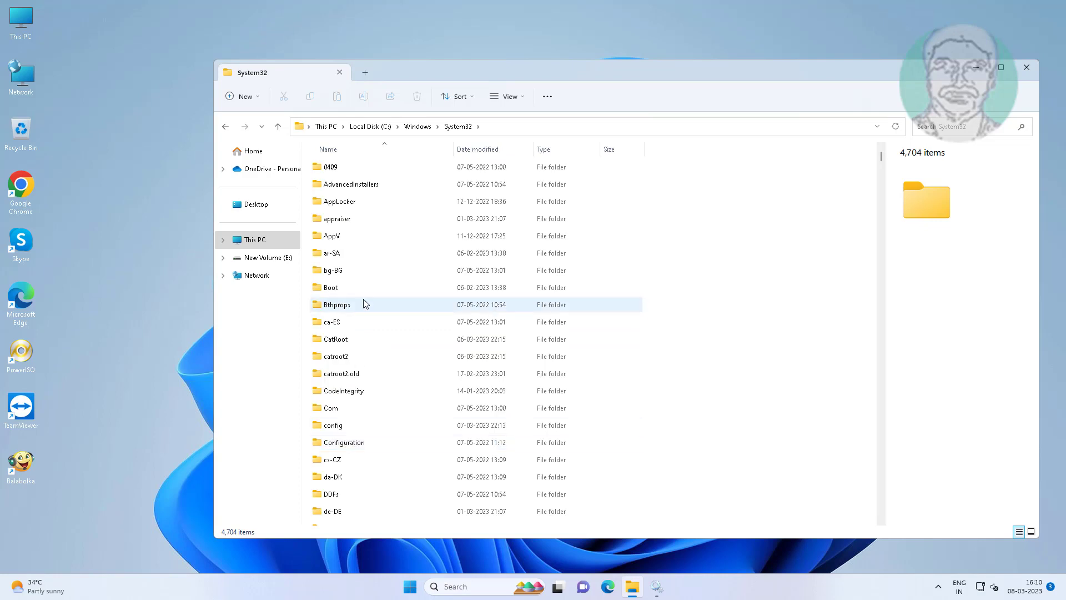
left_click(329, 289)
key("w")
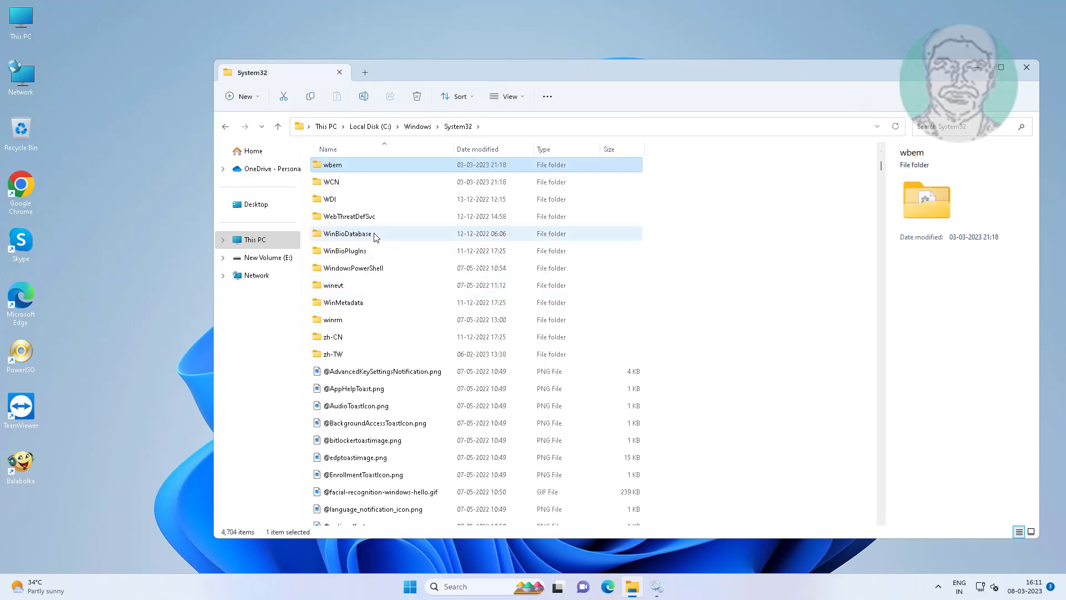
double_click(360, 234)
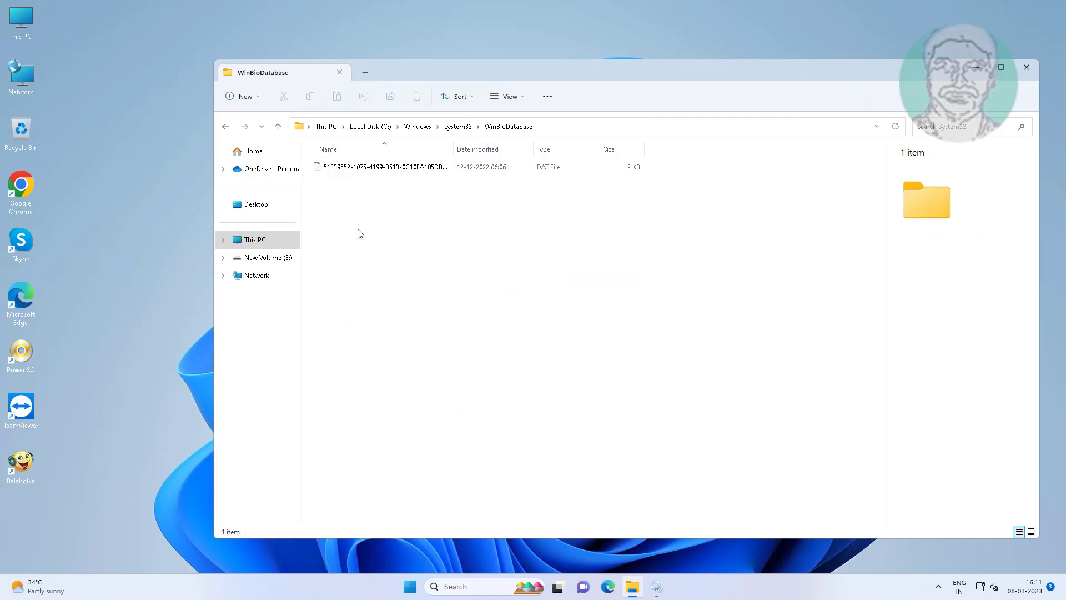
Step: Delete the DAT file in WinBioDatabase and close File Explorer
left_click_drag(404, 294, 392, 154)
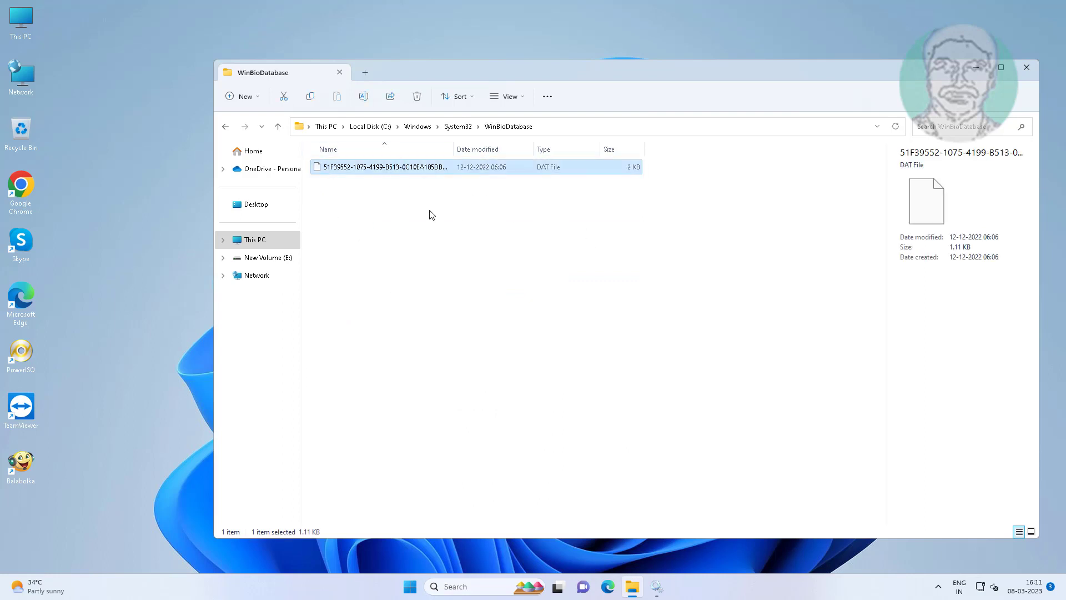
right_click(441, 171)
left_click(542, 199)
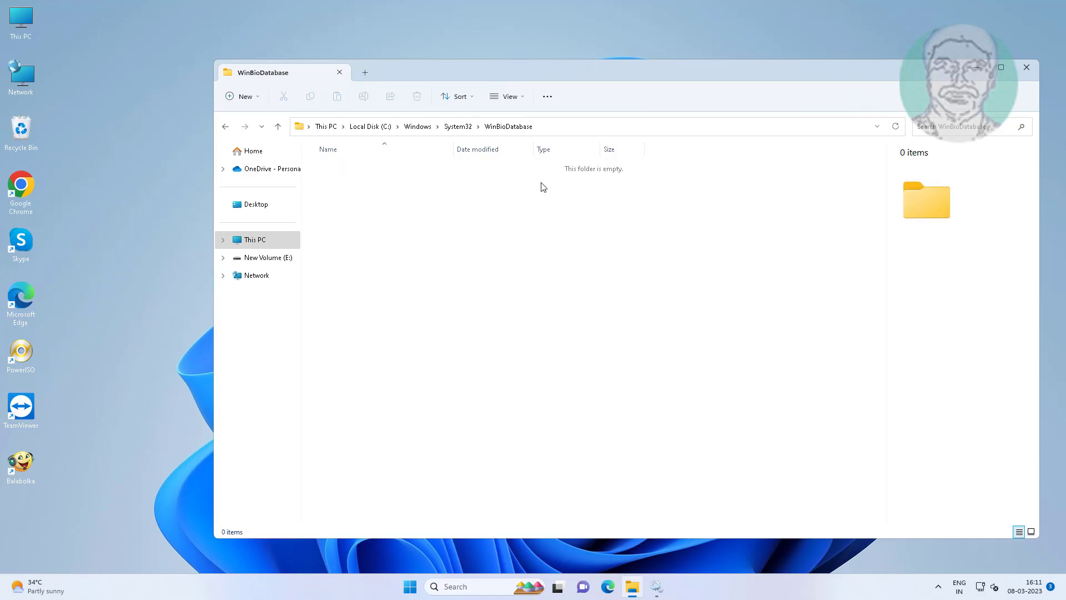
left_click(1026, 68)
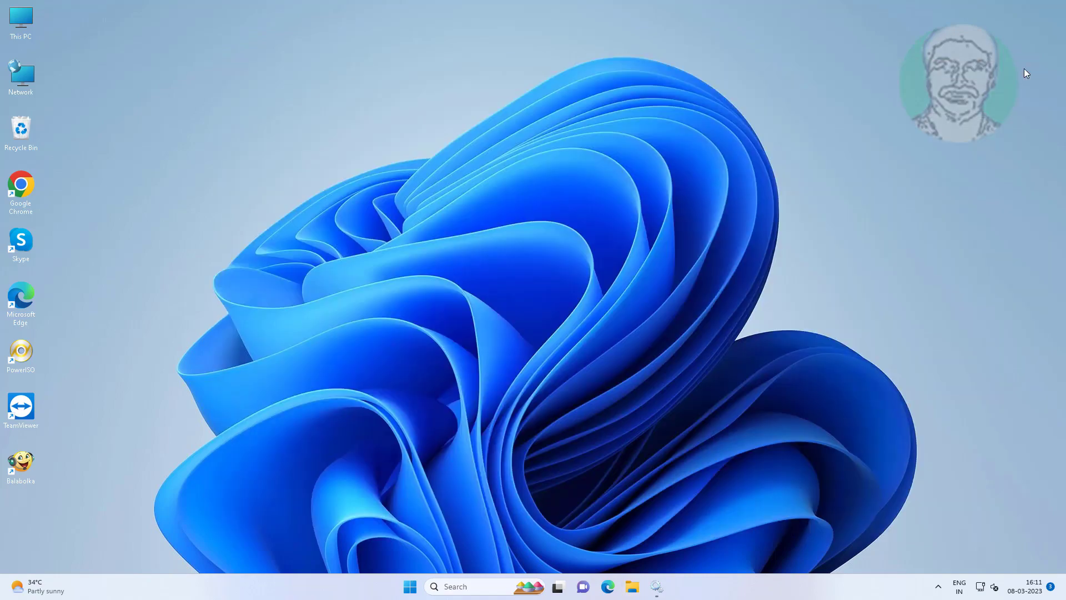
Step: Start the Windows Biometric Service from its properties, confirm with OK, and close Services
left_click(659, 583)
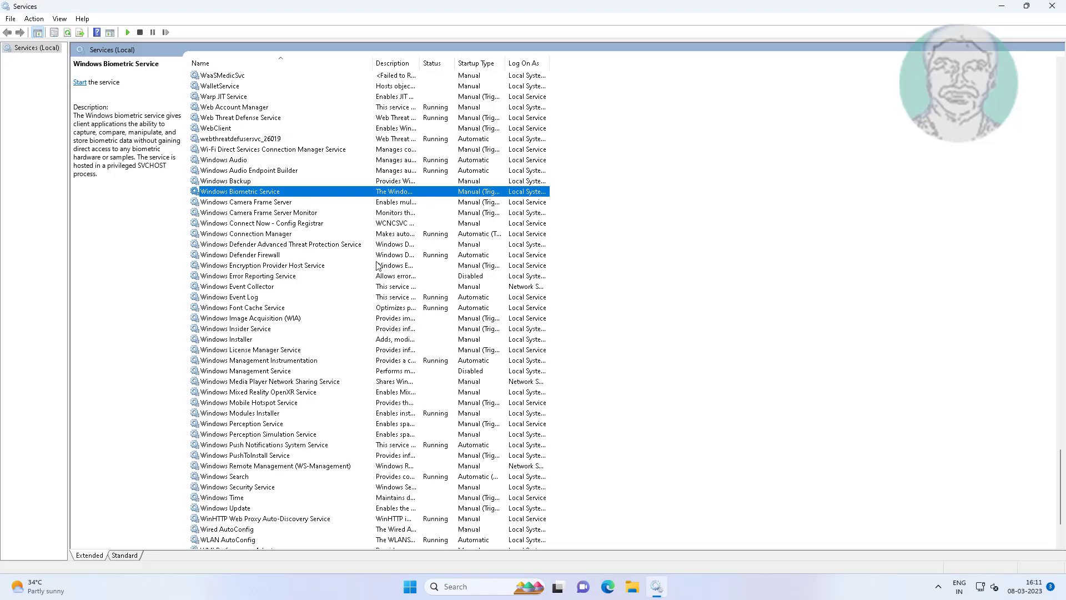
double_click(284, 194)
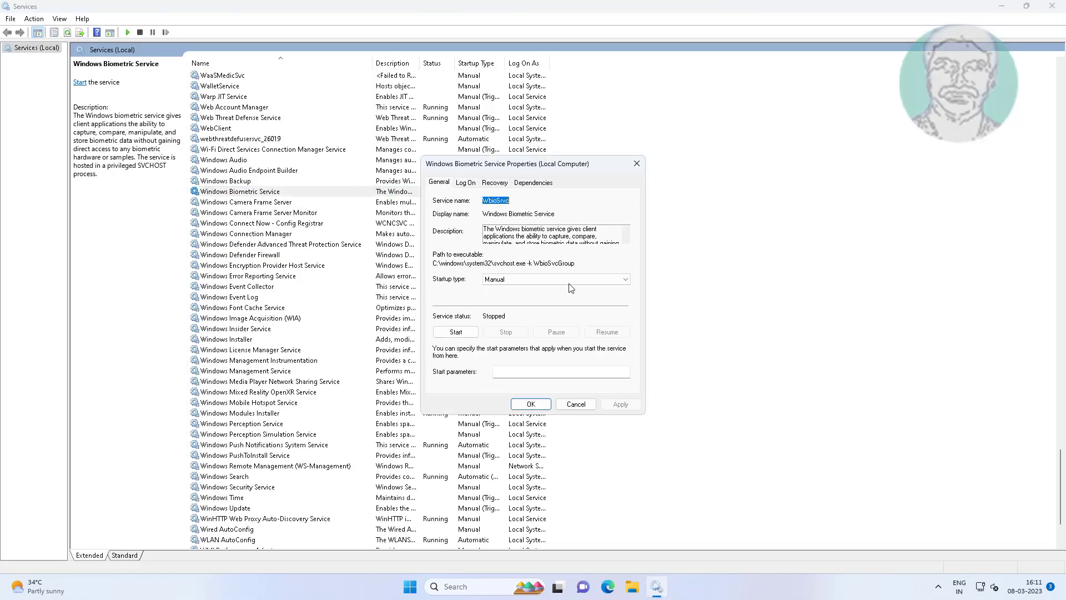
left_click(456, 332)
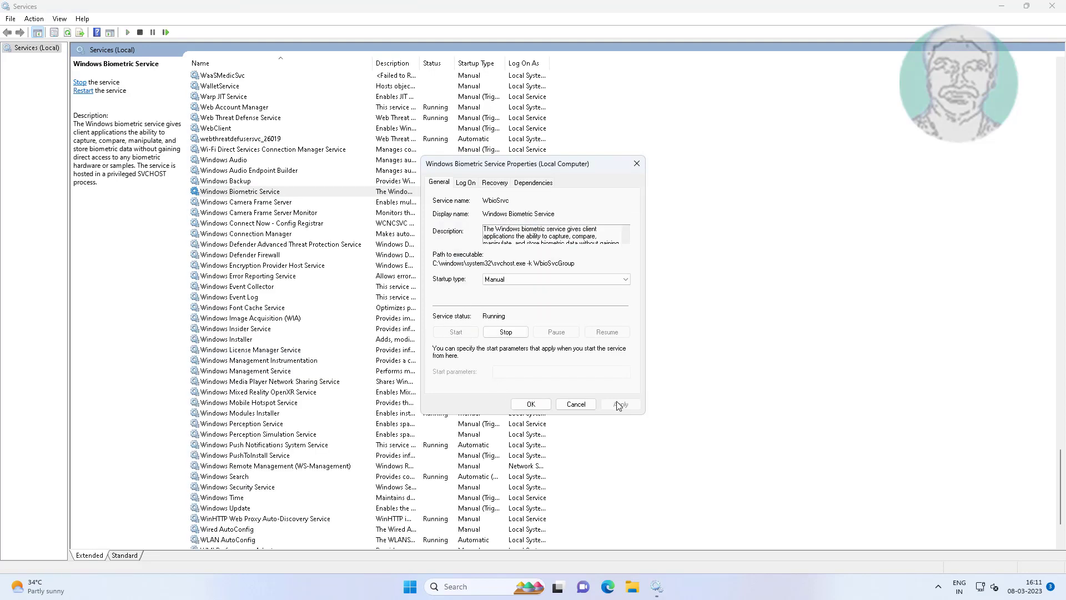
left_click(531, 404)
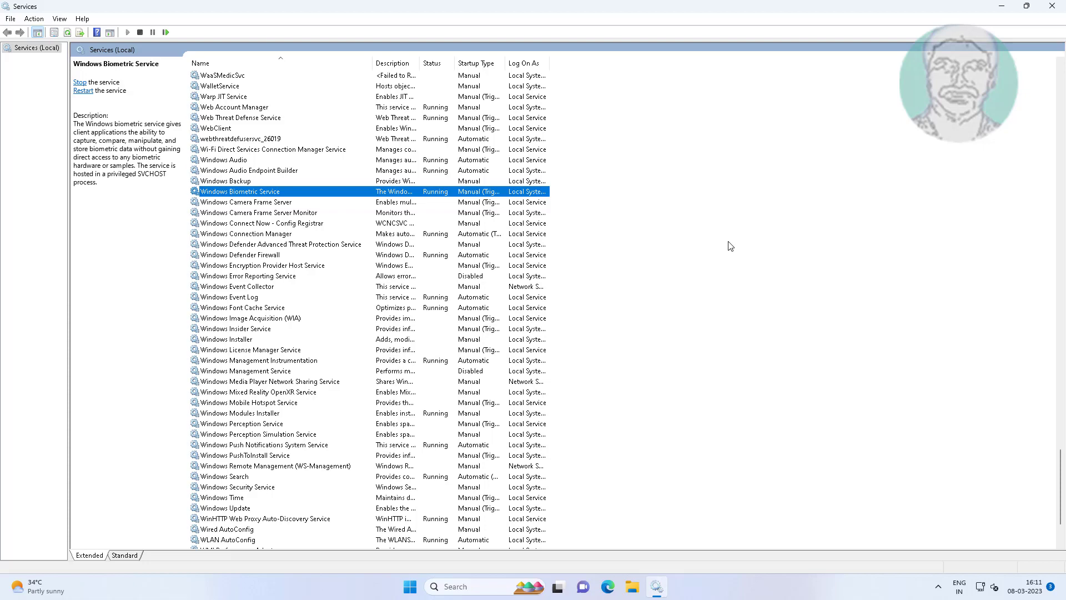
left_click(1054, 7)
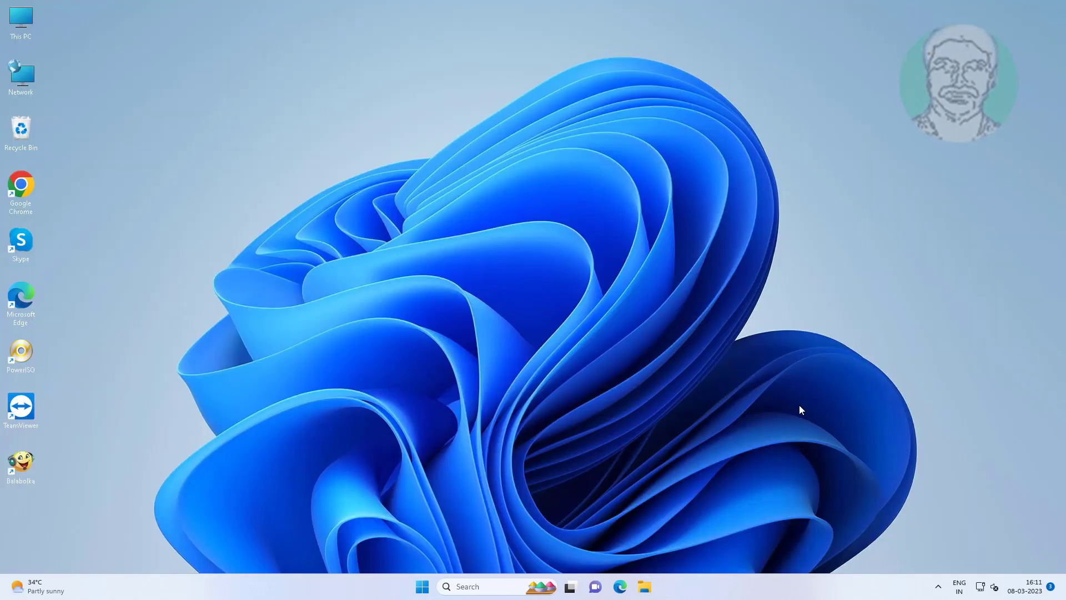
Step: Launch gpedit.msc from Windows Search and maximize the Local Group Policy Editor
left_click(497, 592)
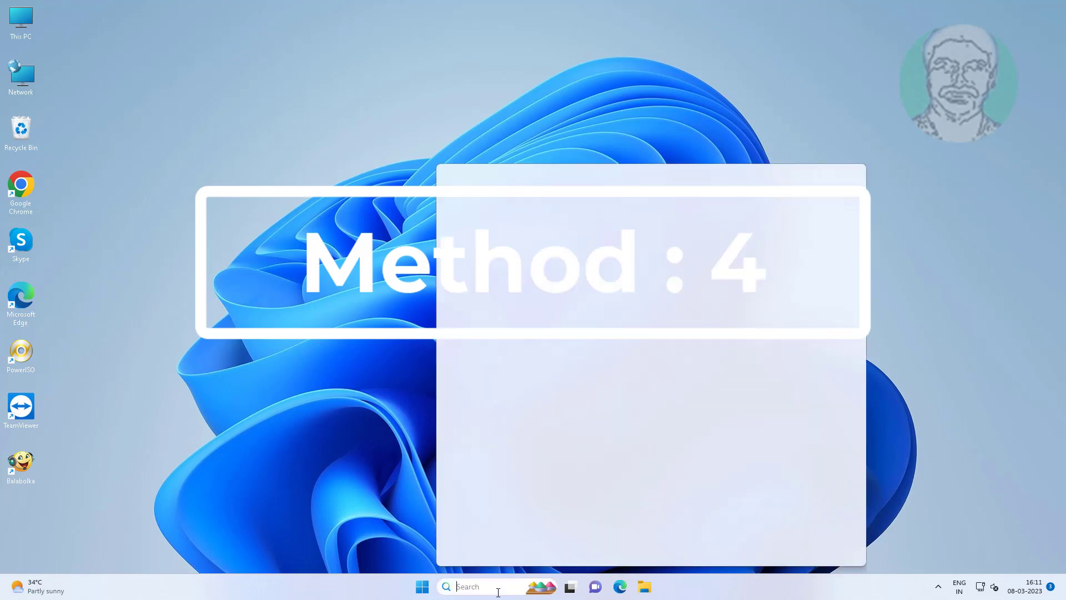
type("gped")
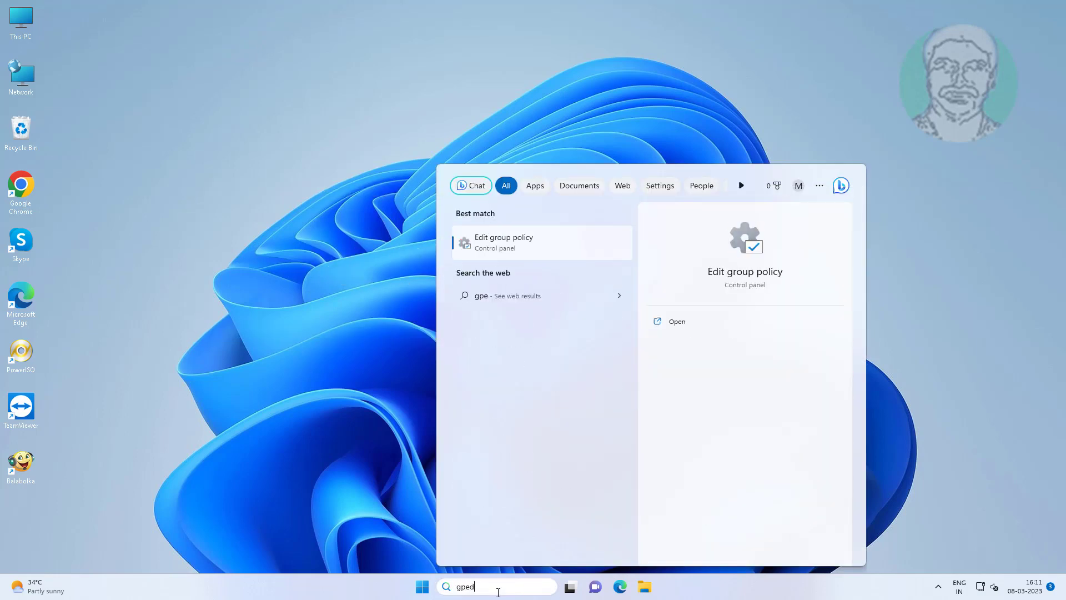
type("it.msc")
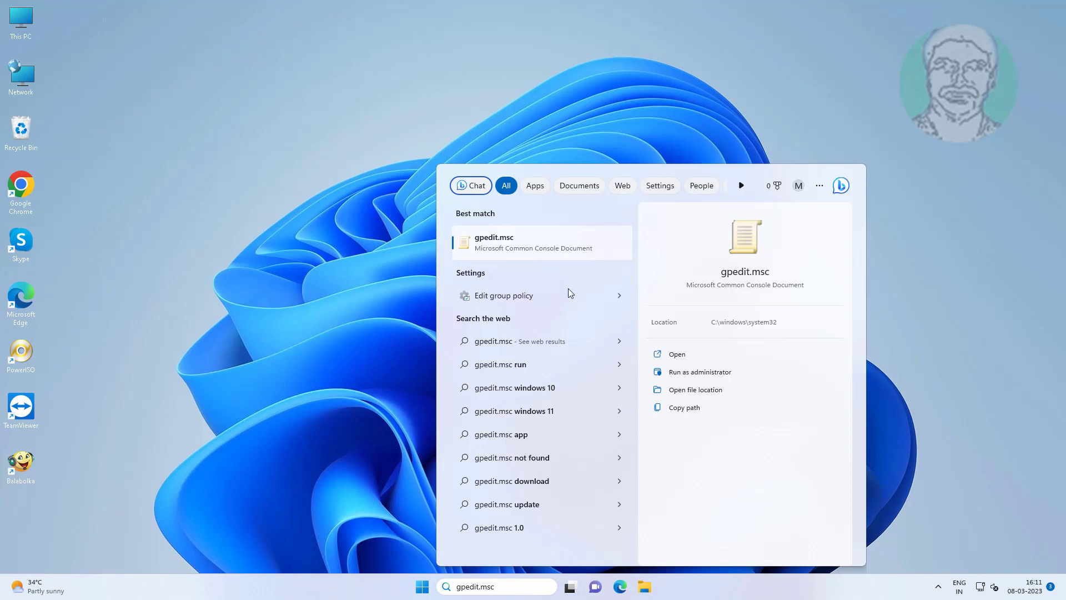
left_click(515, 238)
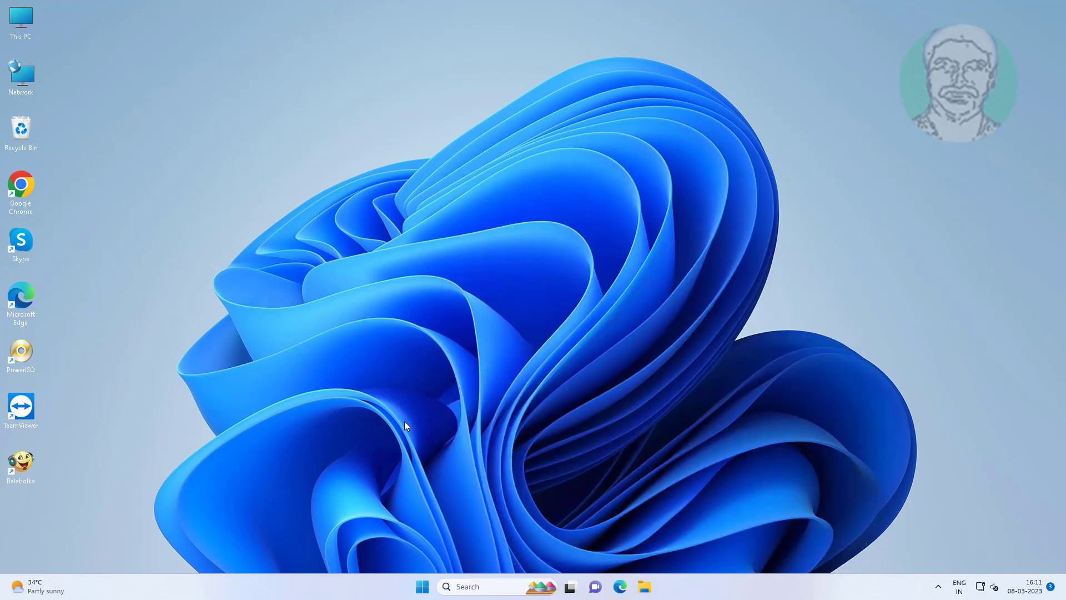
left_click(469, 94)
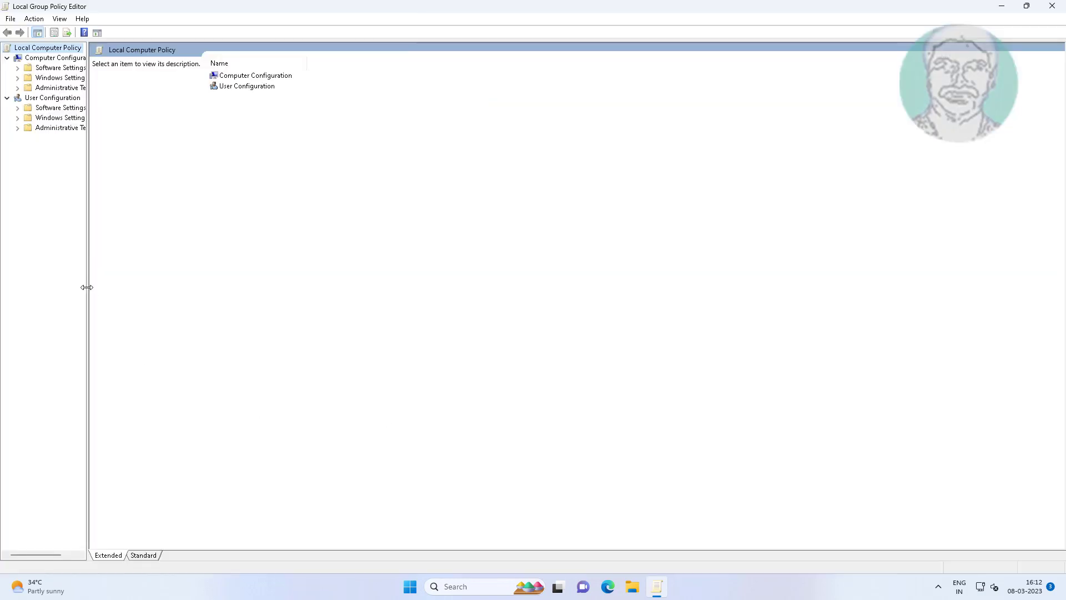
Step: Widen the tree and open Computer Configuration > Administrative Templates > Windows Components > Biometrics
left_click_drag(88, 287, 193, 287)
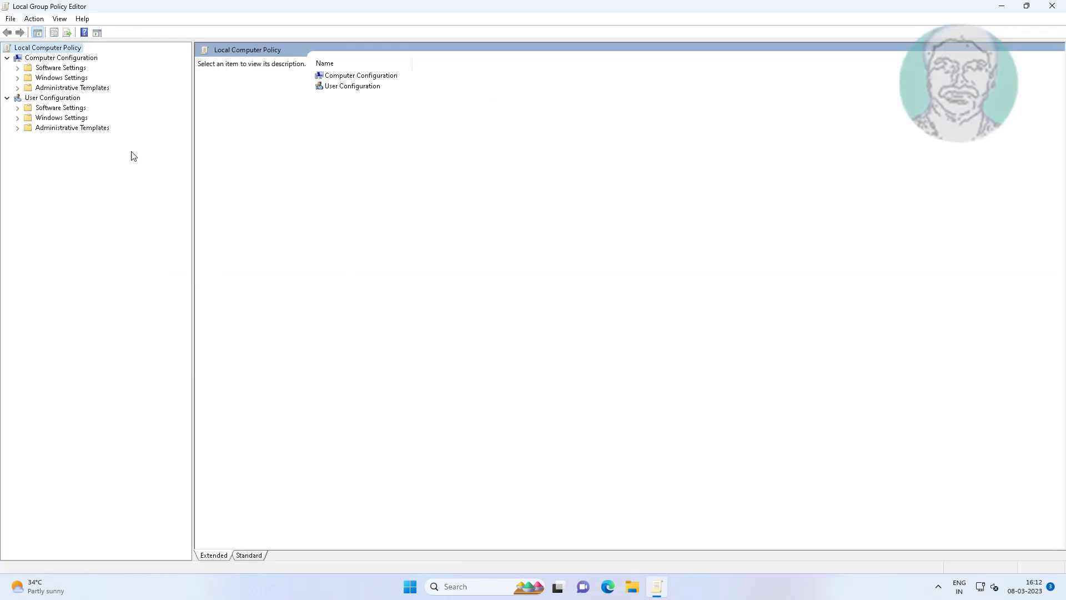
left_click(89, 88)
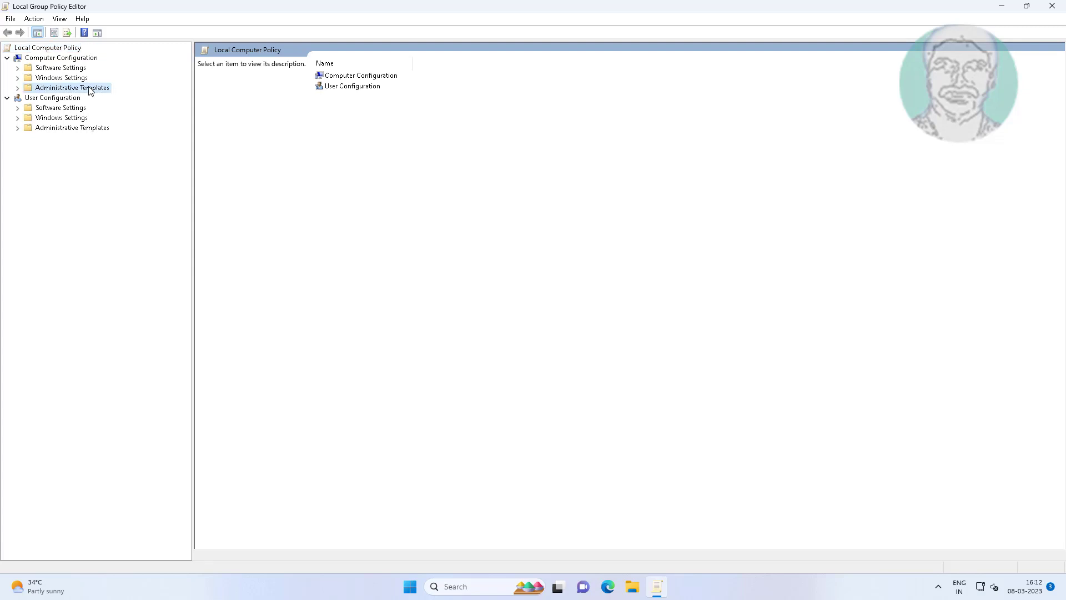
left_click(18, 88)
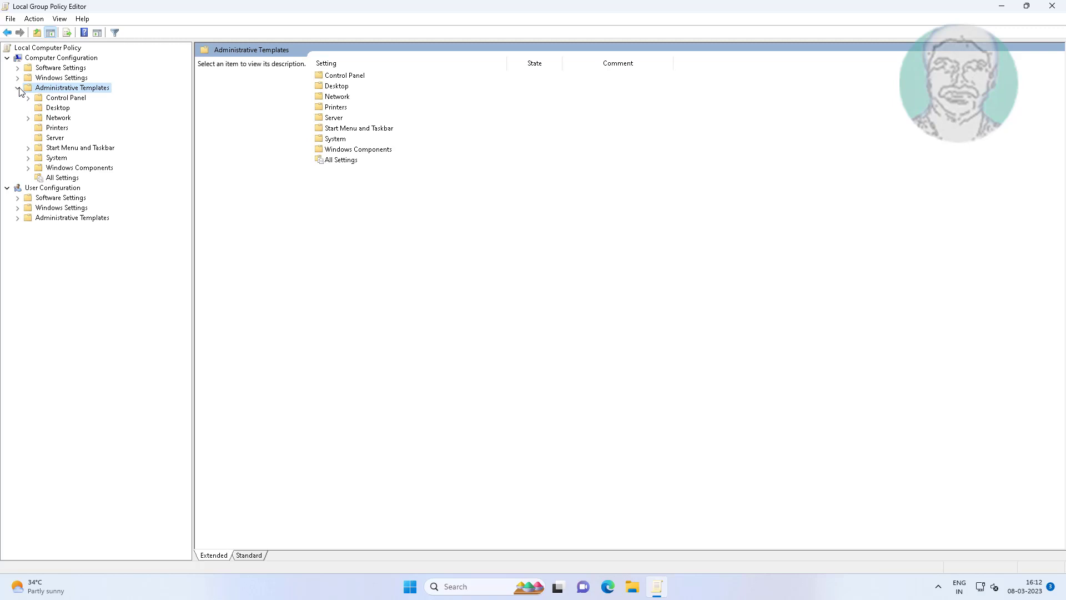
left_click(91, 168)
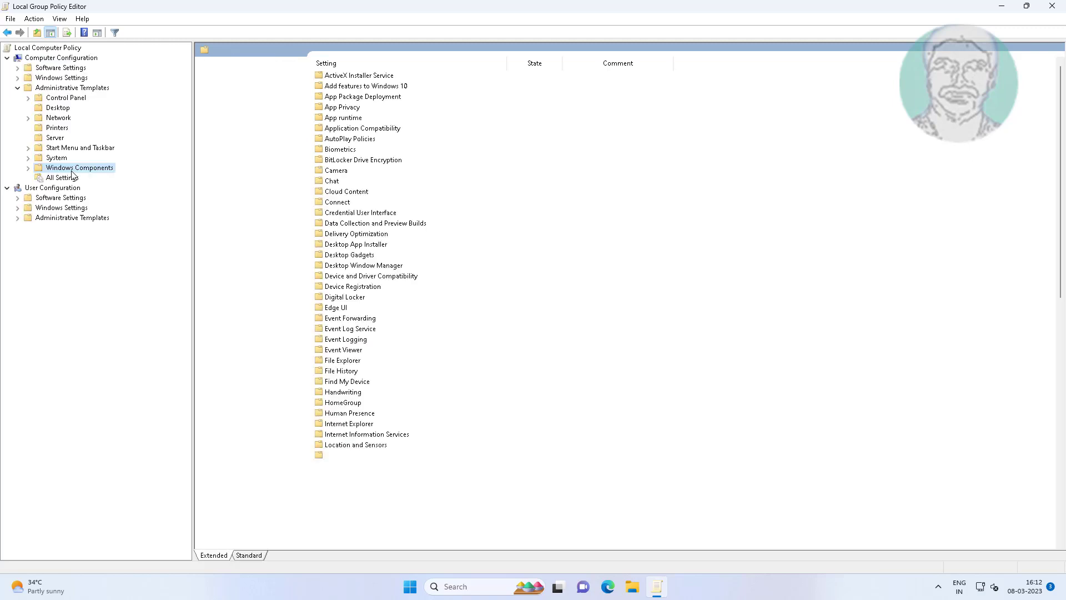
left_click(29, 168)
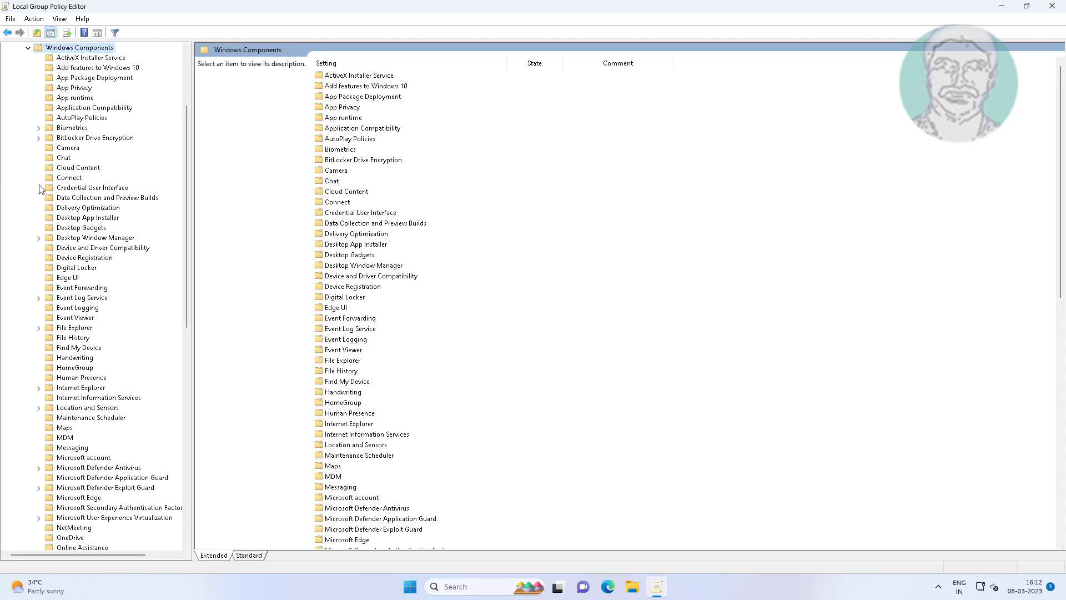
left_click(64, 299)
left_click(71, 128)
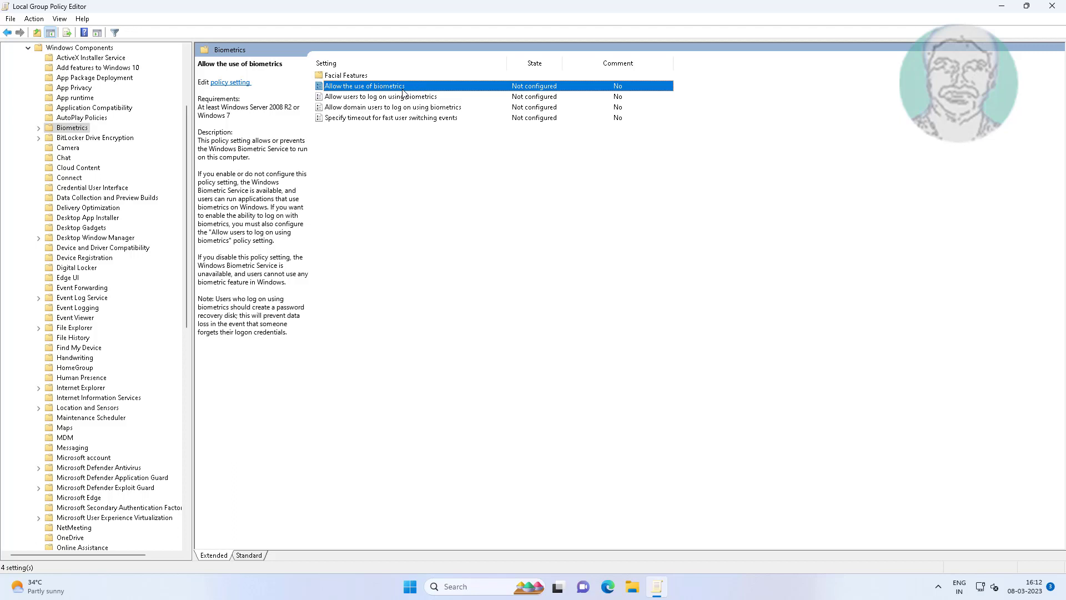
Step: Set 'Allow the use of biometrics' to Enabled, apply it, and collapse Windows Components
double_click(403, 89)
left_click(149, 187)
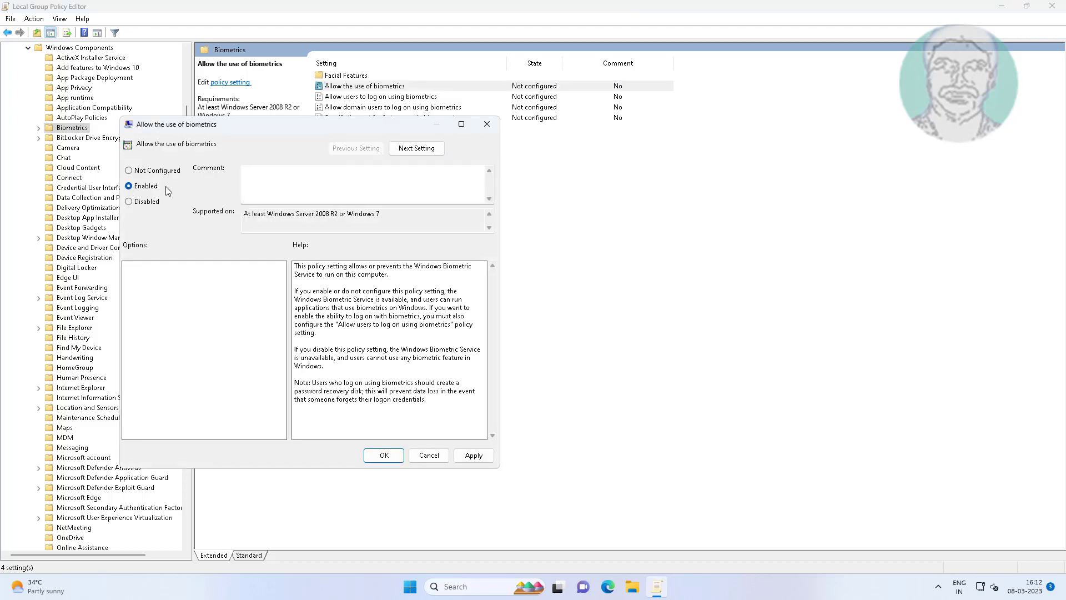
left_click(473, 455)
left_click(384, 455)
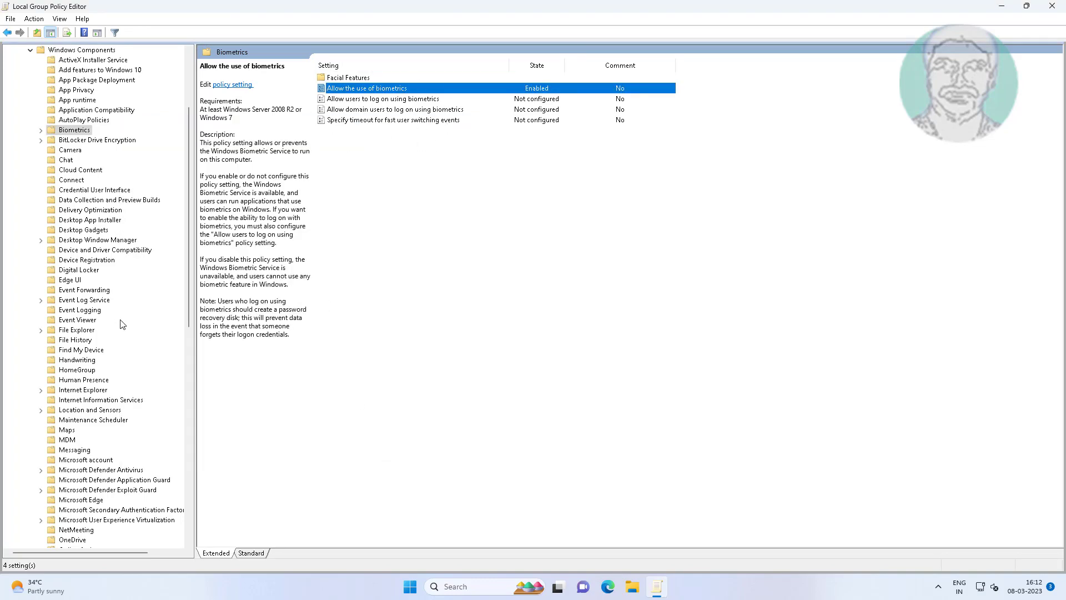
left_click_drag(187, 280, 188, 215)
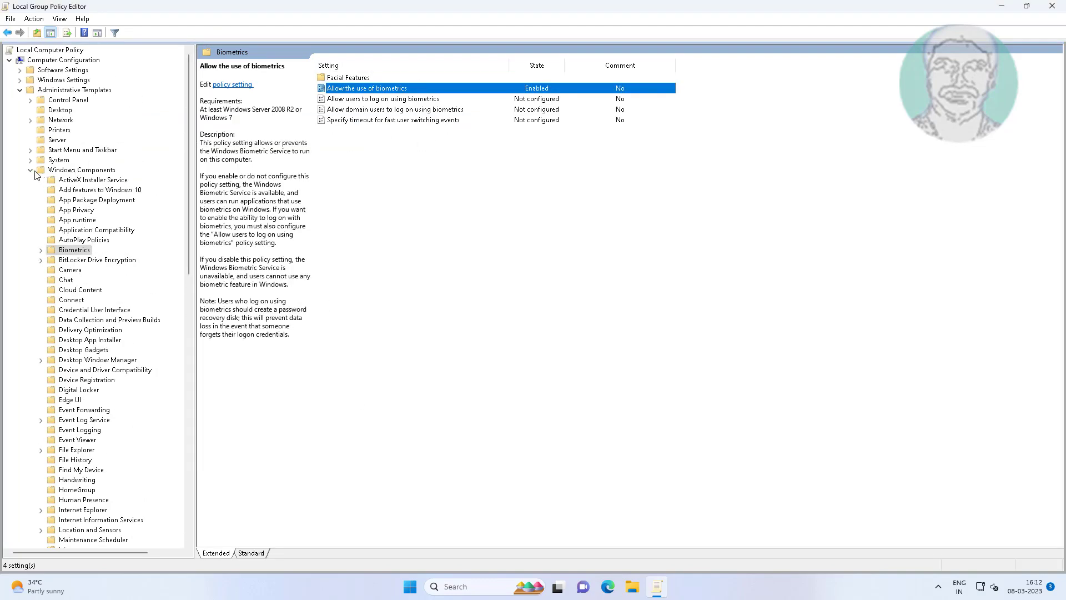
left_click(31, 171)
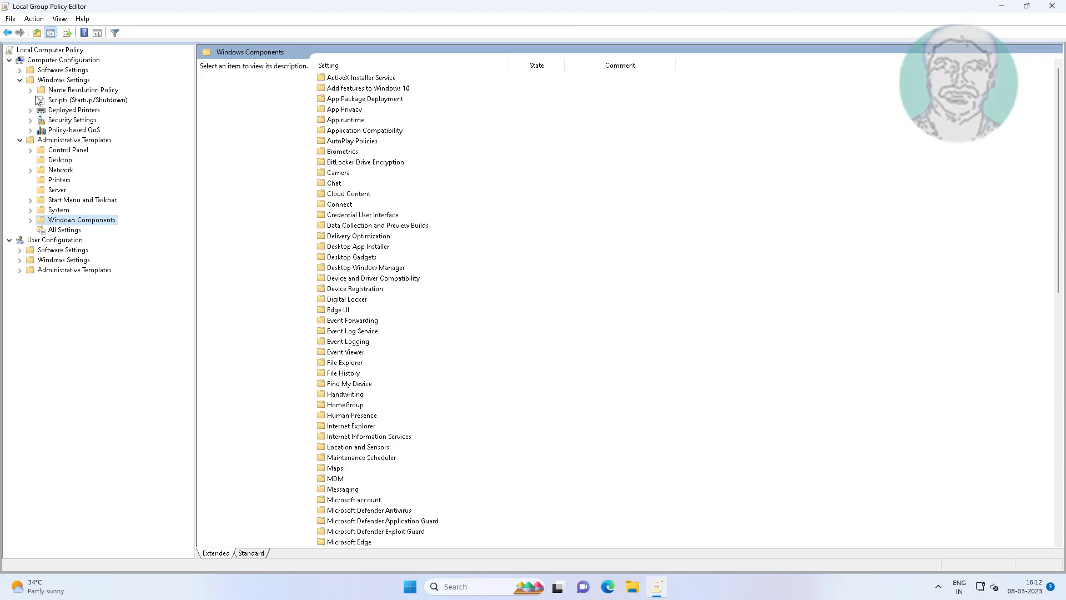
Step: Close the Local Group Policy Editor and bring up the Start menu
left_click(1051, 8)
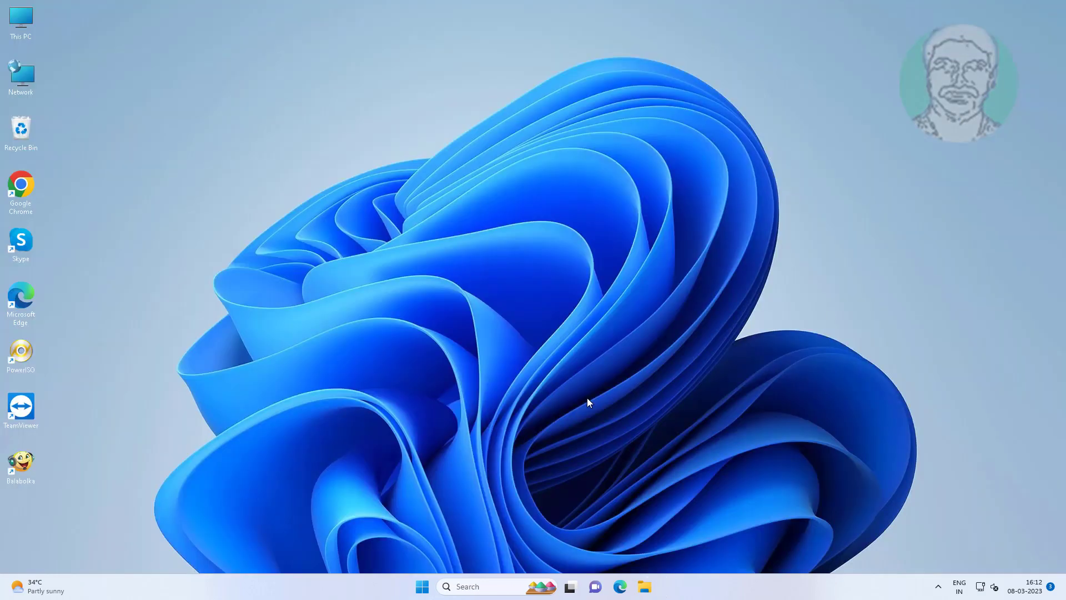
left_click(422, 586)
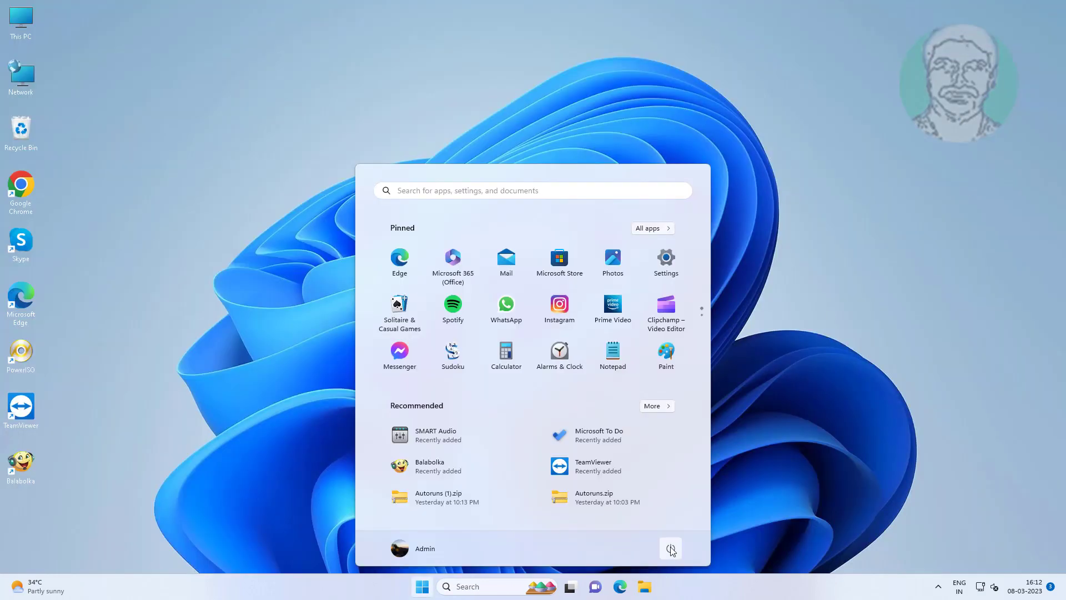